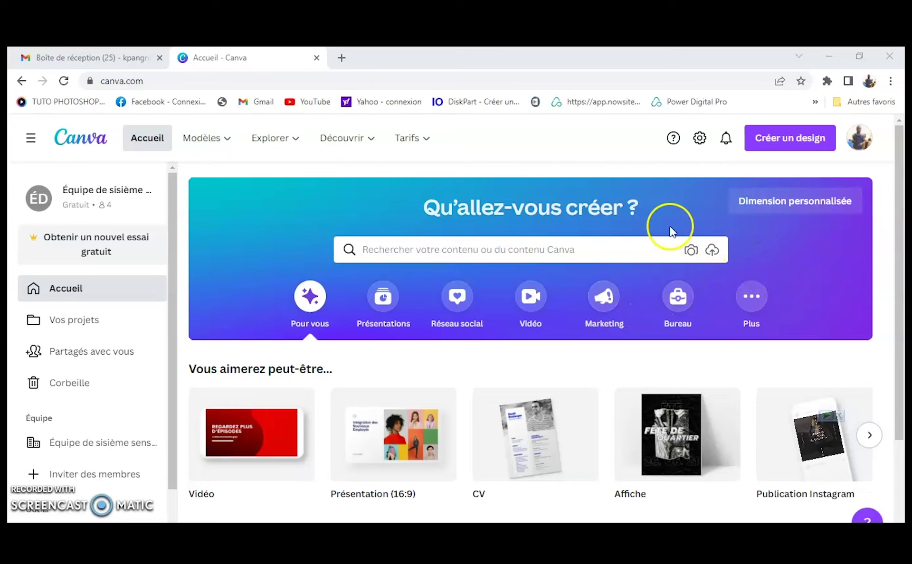
Open the custom design size settings and examine the width, height and unit options.
{"action": "left_click", "coordinate": [790, 204]}
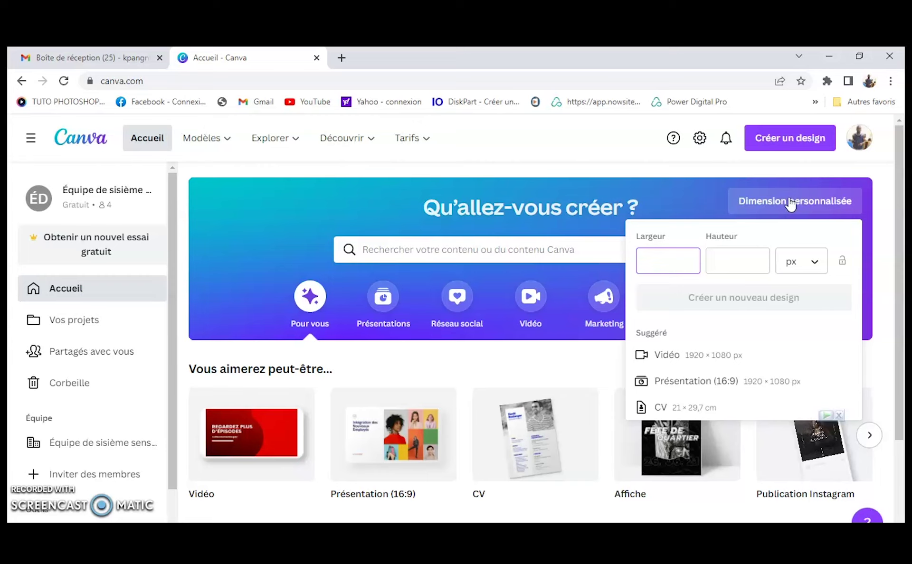
{"action": "left_click", "coordinate": [681, 260]}
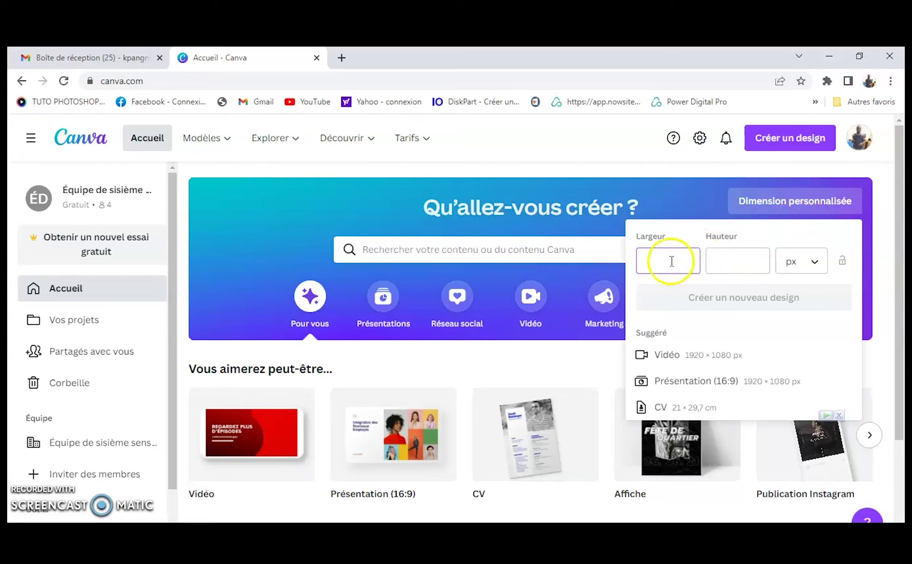
{"action": "left_click", "coordinate": [748, 261]}
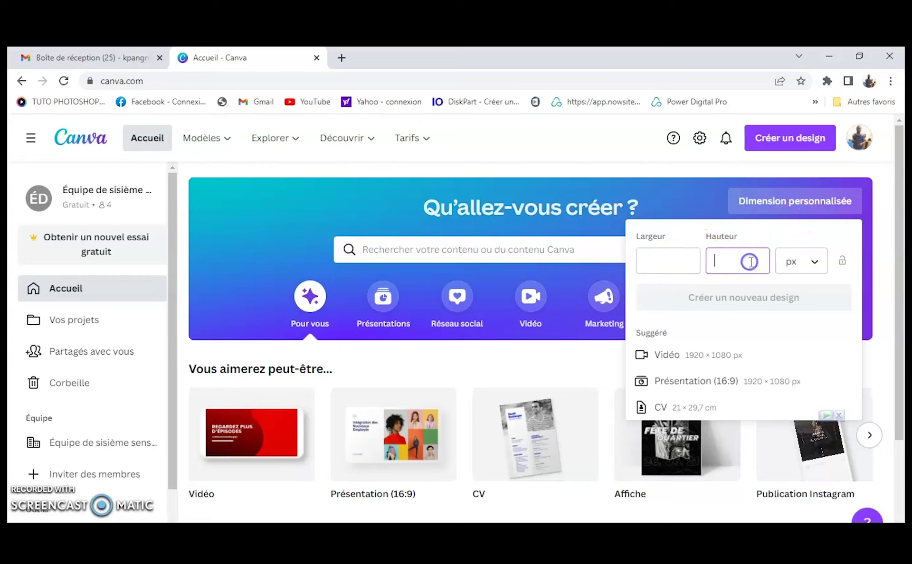
{"action": "left_click", "coordinate": [817, 262]}
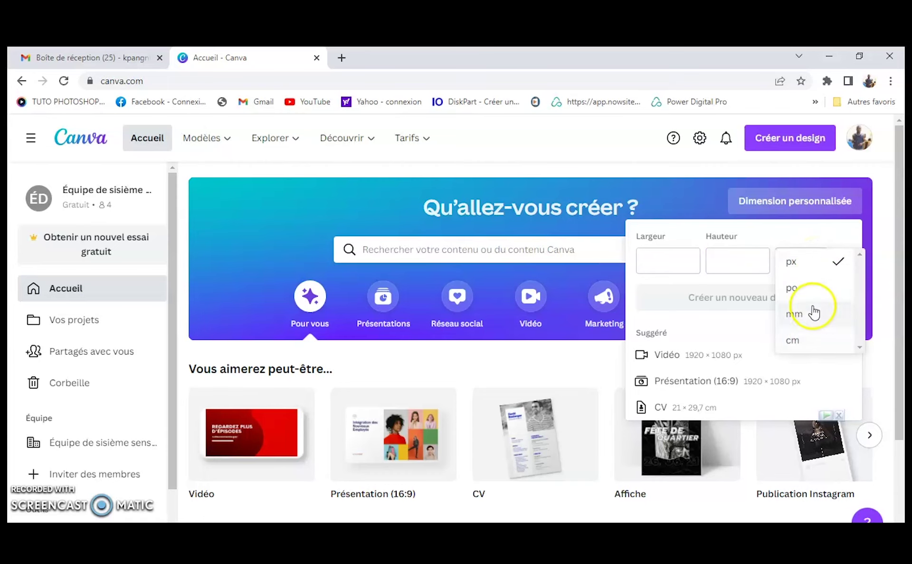
{"action": "scroll", "coordinate": [803, 323], "scroll_direction": "down", "scroll_amount": 3}
{"action": "scroll", "coordinate": [802, 271], "scroll_direction": "up", "scroll_amount": 3}
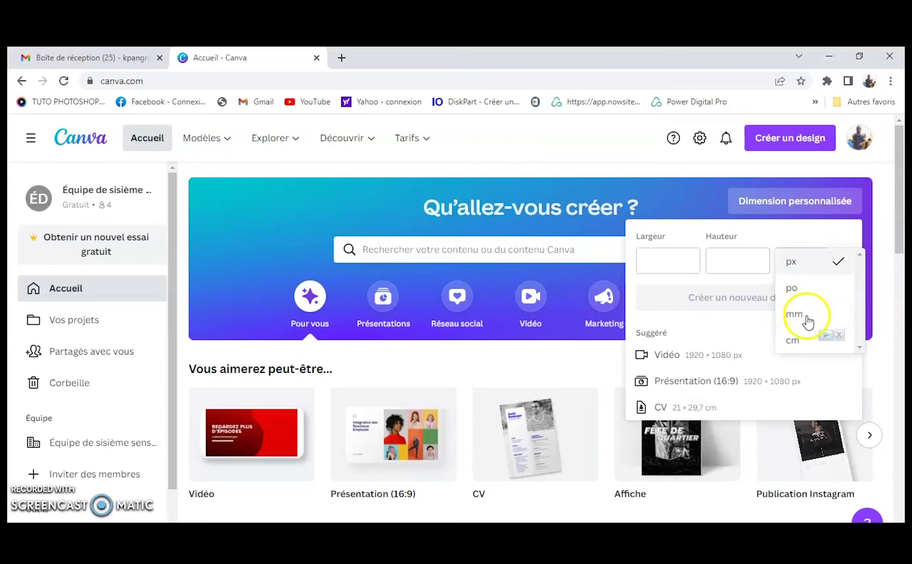
{"action": "left_click", "coordinate": [806, 269]}
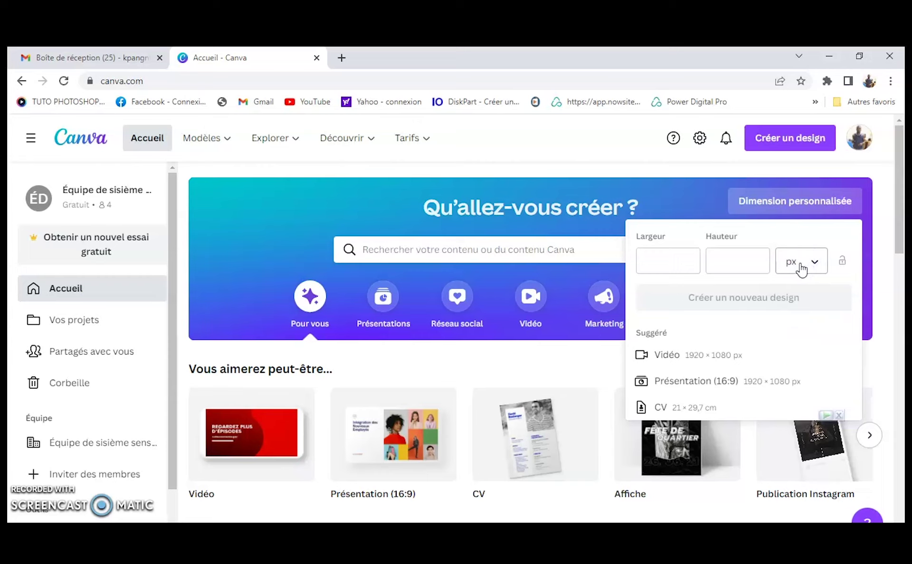
{"action": "left_click", "coordinate": [810, 261]}
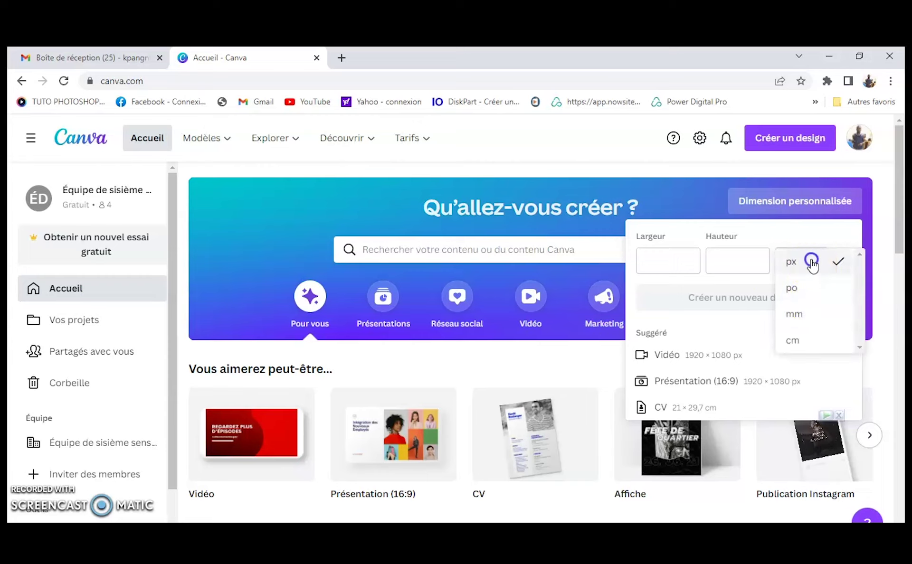
{"action": "left_click", "coordinate": [813, 264]}
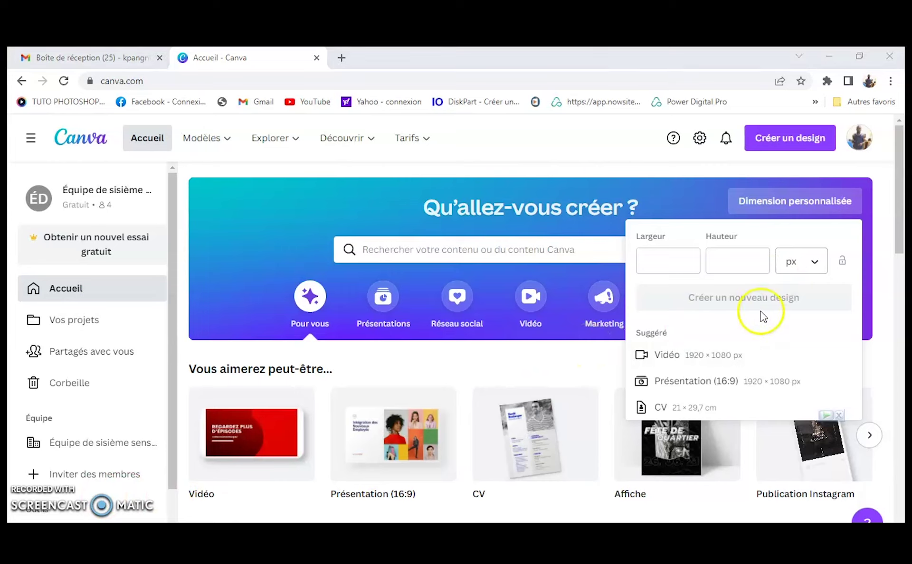
{"action": "left_click", "coordinate": [817, 262]}
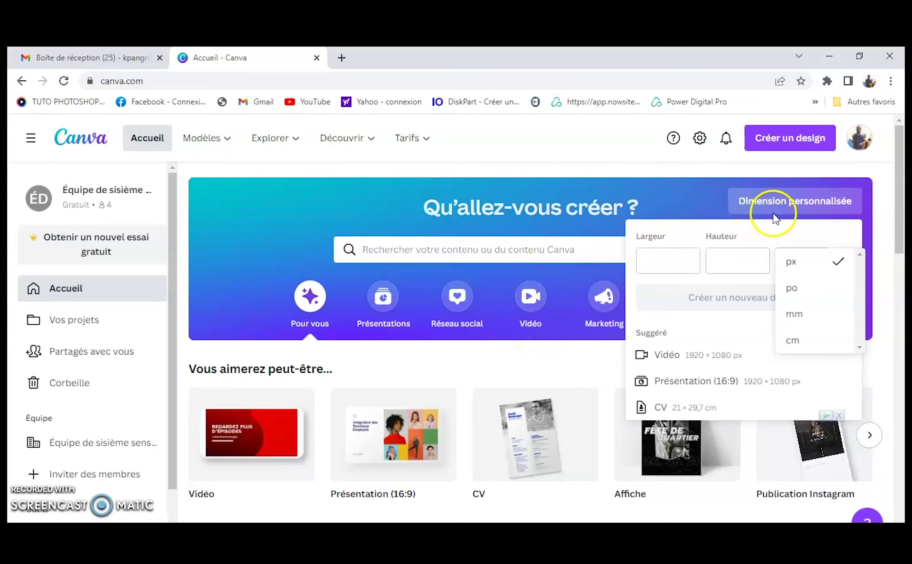
{"action": "left_click", "coordinate": [745, 259]}
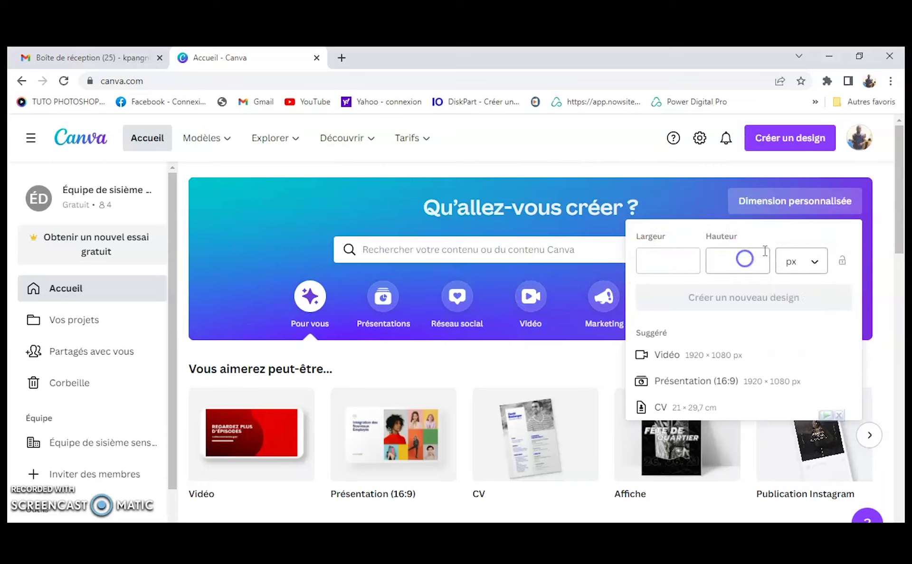
{"action": "left_click", "coordinate": [800, 209]}
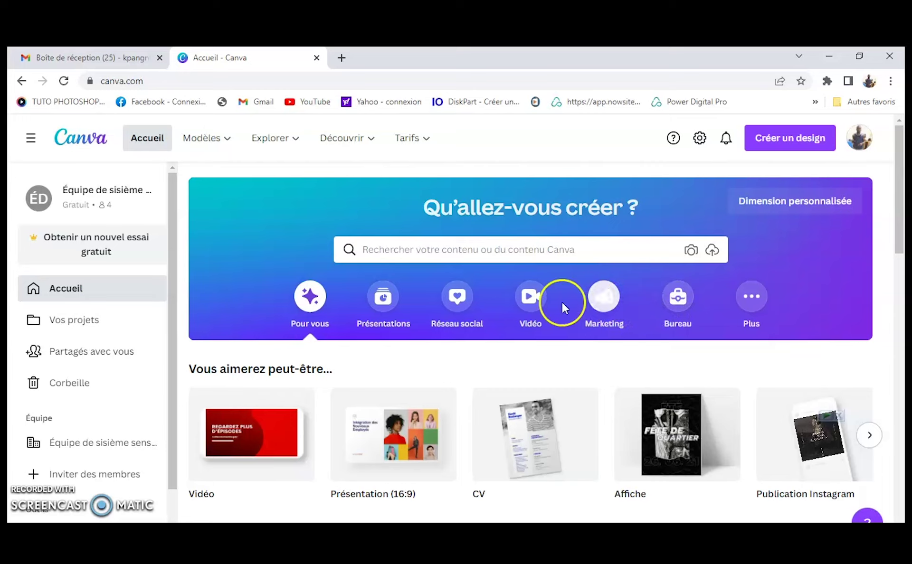
Search the templates for LOGO and browse the designs in the Logo category.
{"action": "left_click", "coordinate": [512, 244]}
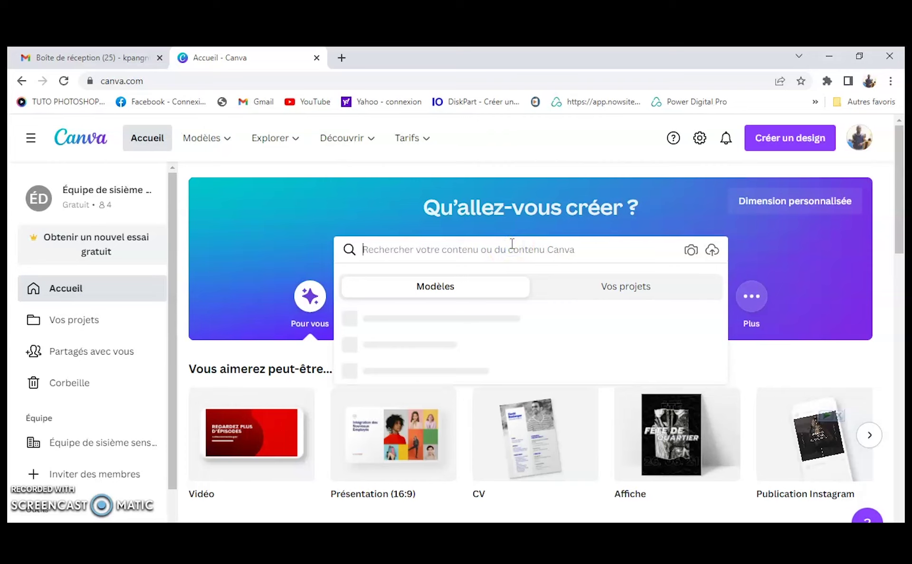
{"action": "type", "text": "LOGO"}
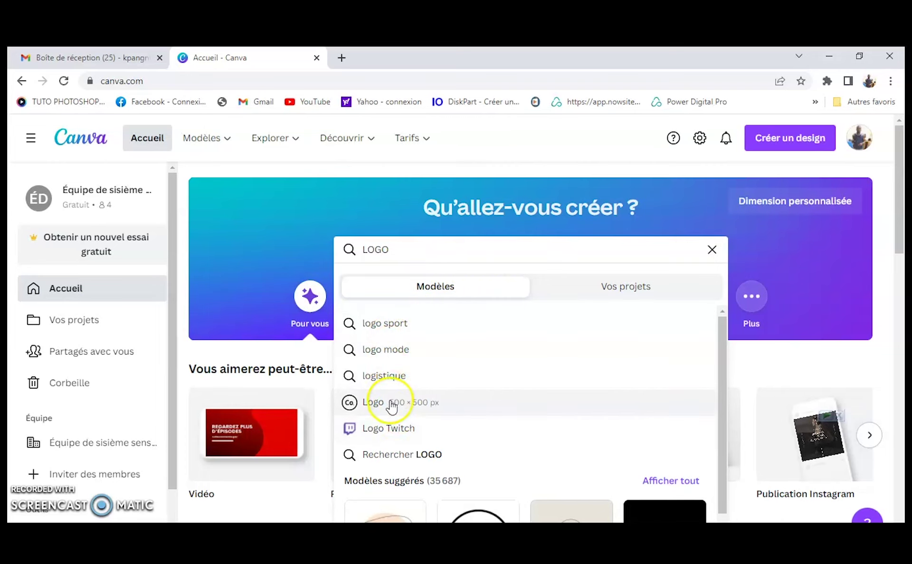
{"action": "left_click", "coordinate": [415, 387]}
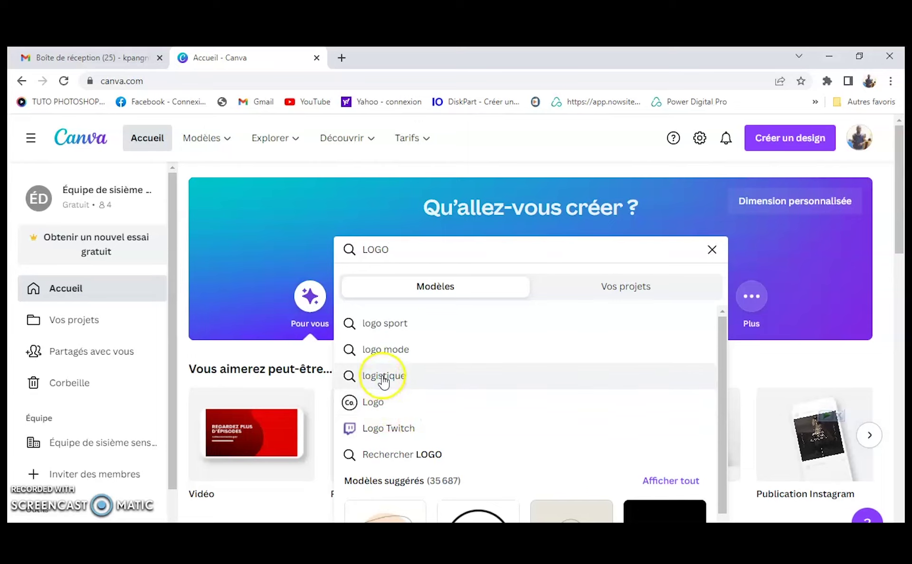
{"action": "left_click", "coordinate": [380, 402]}
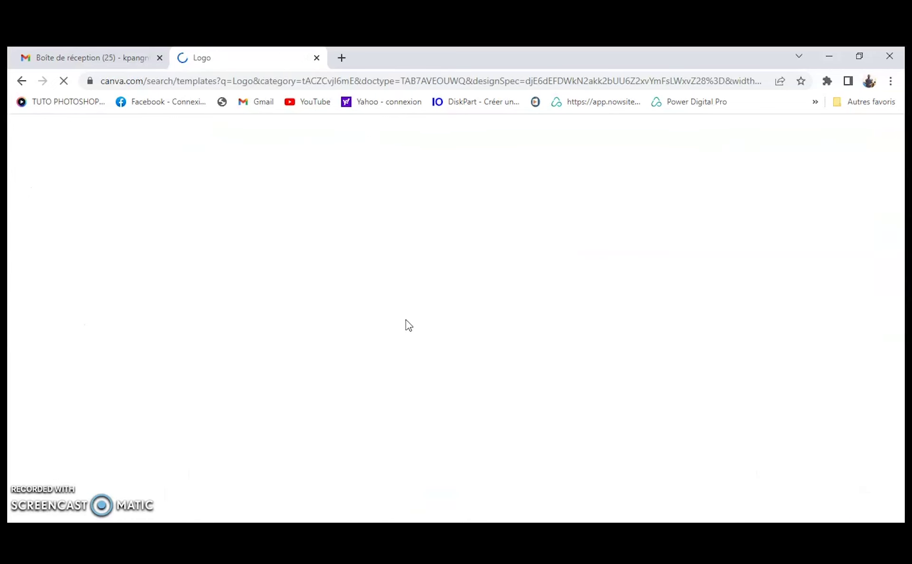
{"action": "left_click", "coordinate": [456, 314]}
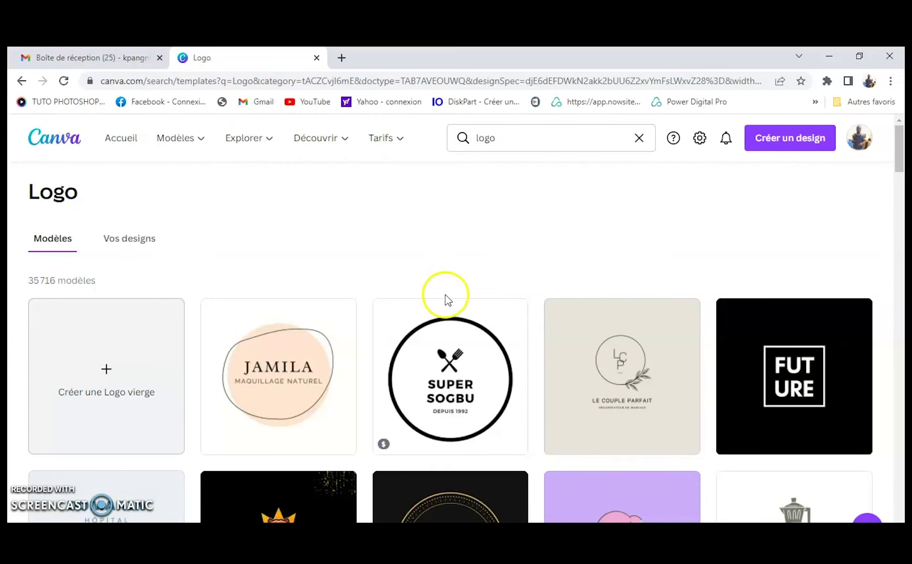
{"action": "scroll", "coordinate": [446, 297], "scroll_direction": "down", "scroll_amount": 5}
{"action": "scroll", "coordinate": [261, 328], "scroll_direction": "down", "scroll_amount": 4}
{"action": "scroll", "coordinate": [393, 264], "scroll_direction": "up", "scroll_amount": 9}
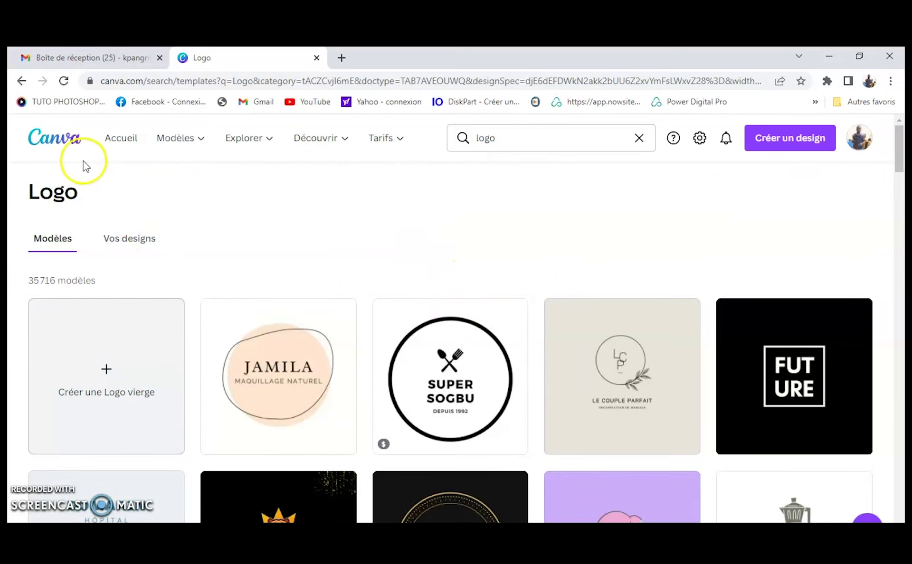
From the home page, search for PU and browse the suggested Publication Facebook templates.
{"action": "left_click", "coordinate": [63, 139]}
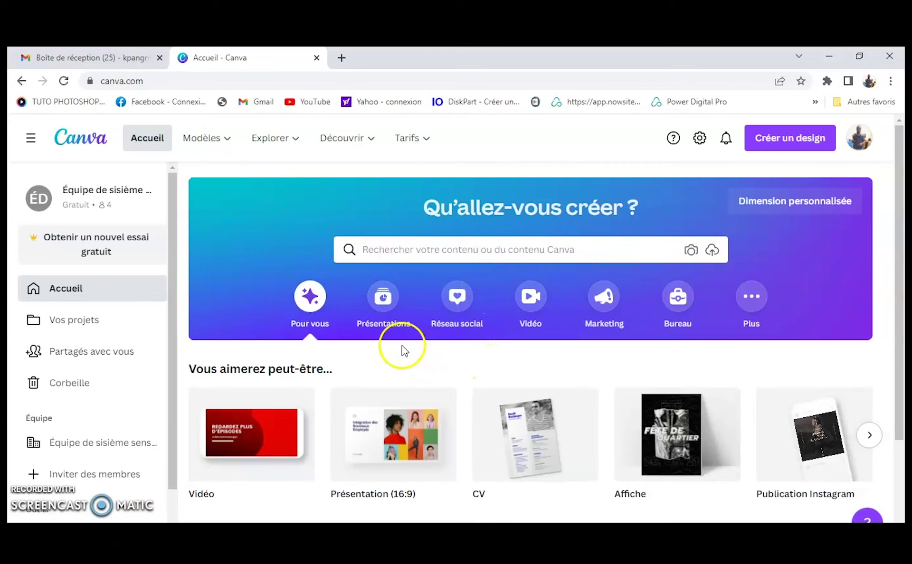
{"action": "left_click", "coordinate": [477, 252]}
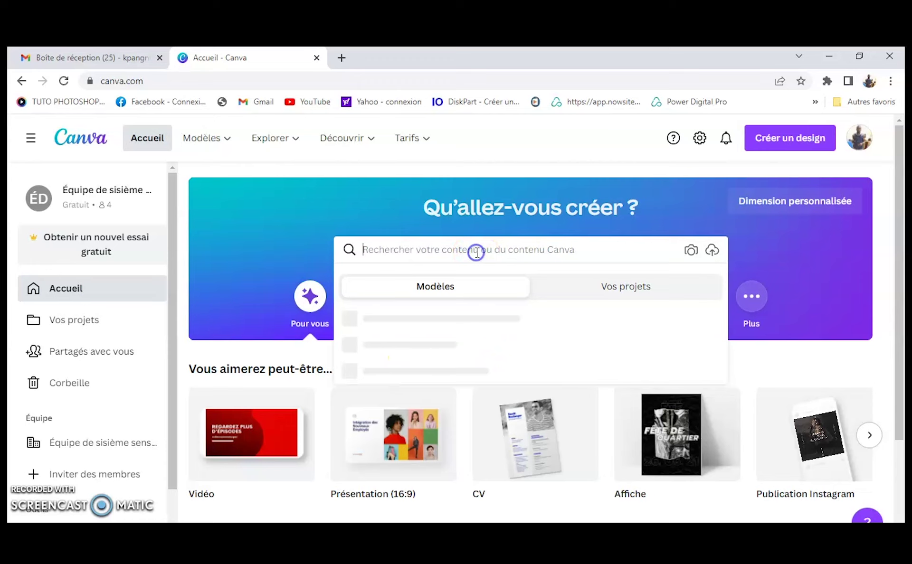
{"action": "type", "text": "PU"}
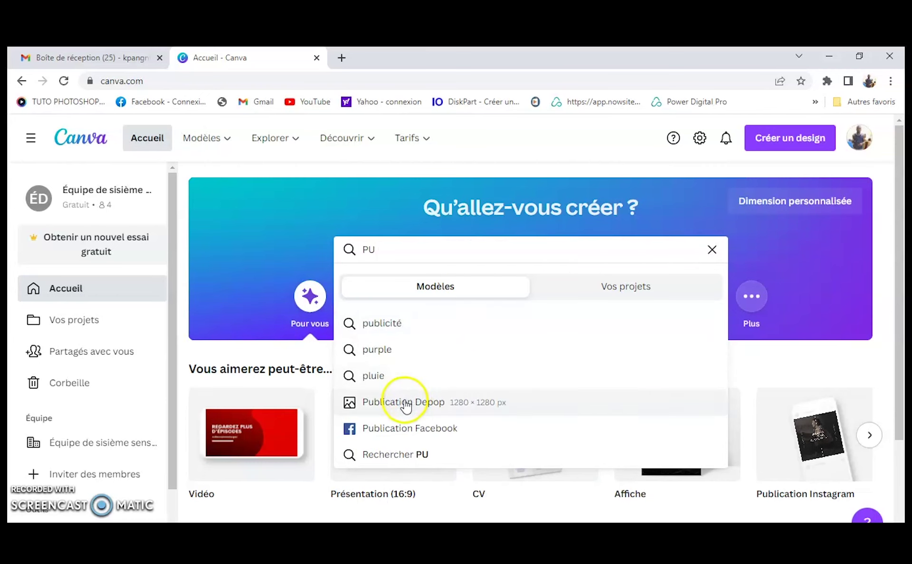
{"action": "left_click", "coordinate": [382, 429]}
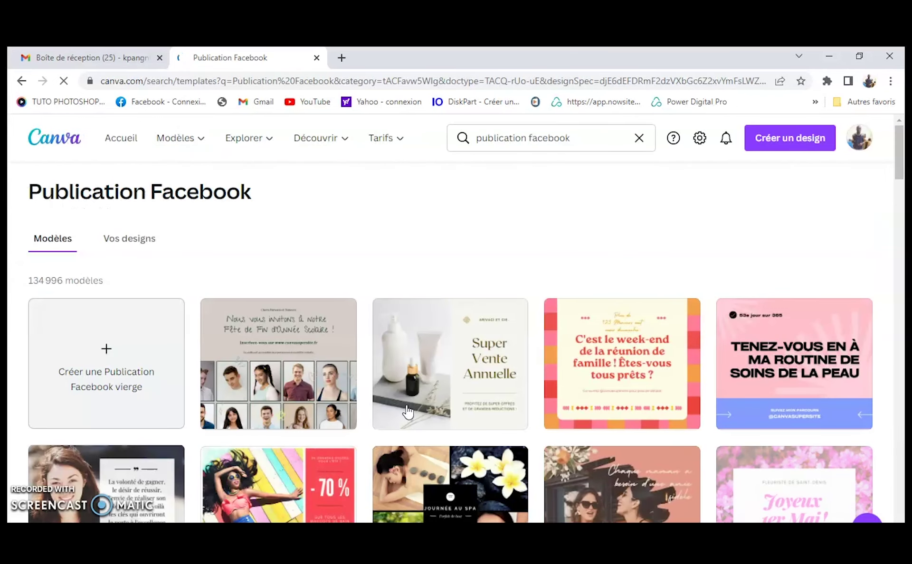
{"action": "left_click", "coordinate": [460, 427]}
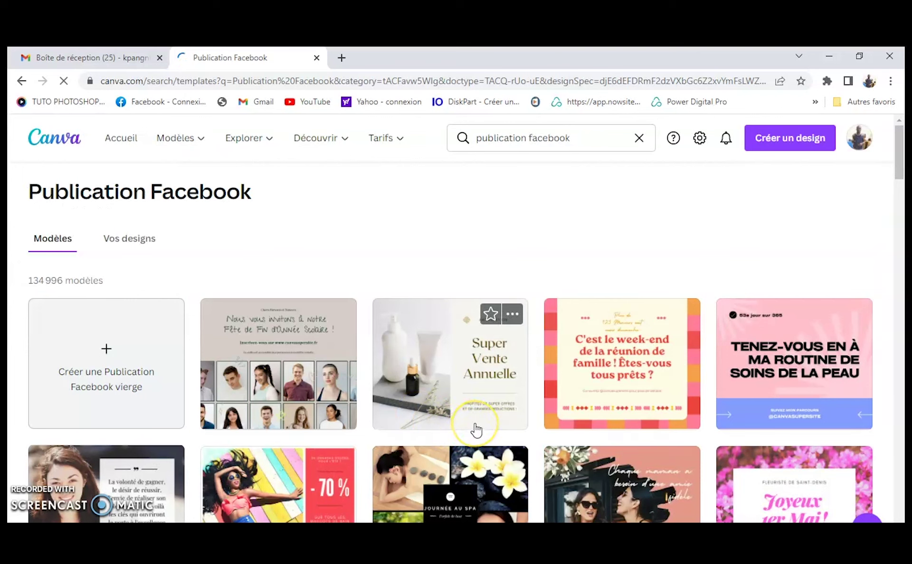
{"action": "left_click", "coordinate": [461, 426]}
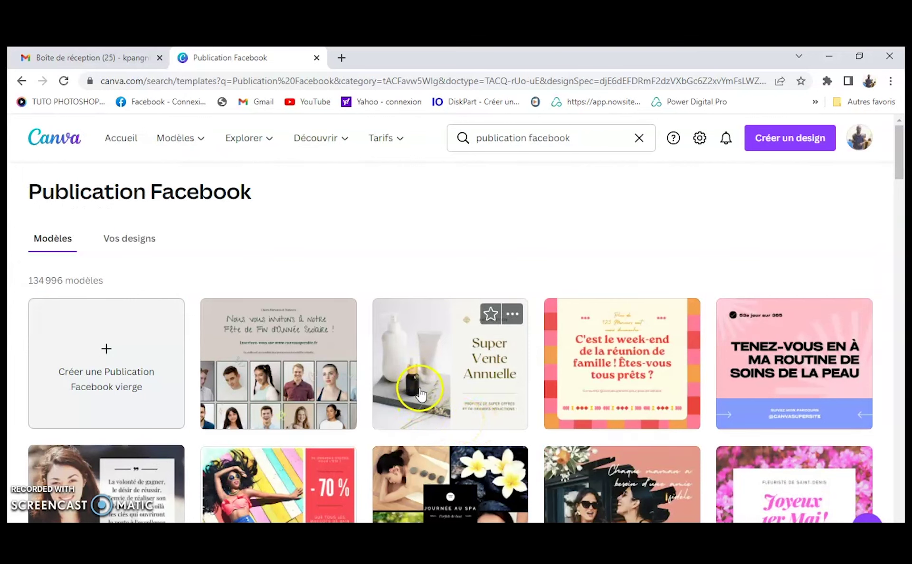
{"action": "scroll", "coordinate": [420, 387], "scroll_direction": "down", "scroll_amount": 1}
{"action": "scroll", "coordinate": [420, 387], "scroll_direction": "down", "scroll_amount": 1}
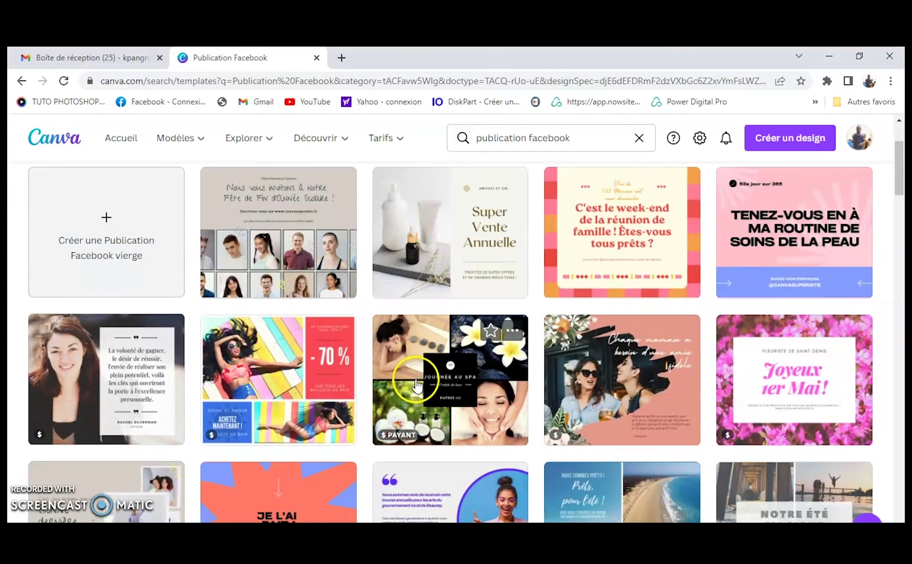
{"action": "scroll", "coordinate": [233, 370], "scroll_direction": "down", "scroll_amount": 1}
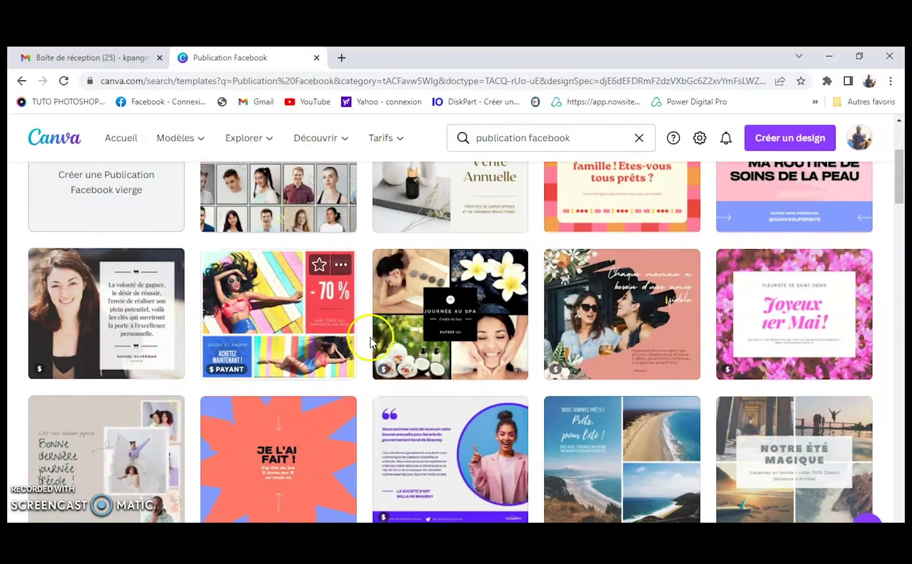
{"action": "scroll", "coordinate": [378, 363], "scroll_direction": "up", "scroll_amount": 3}
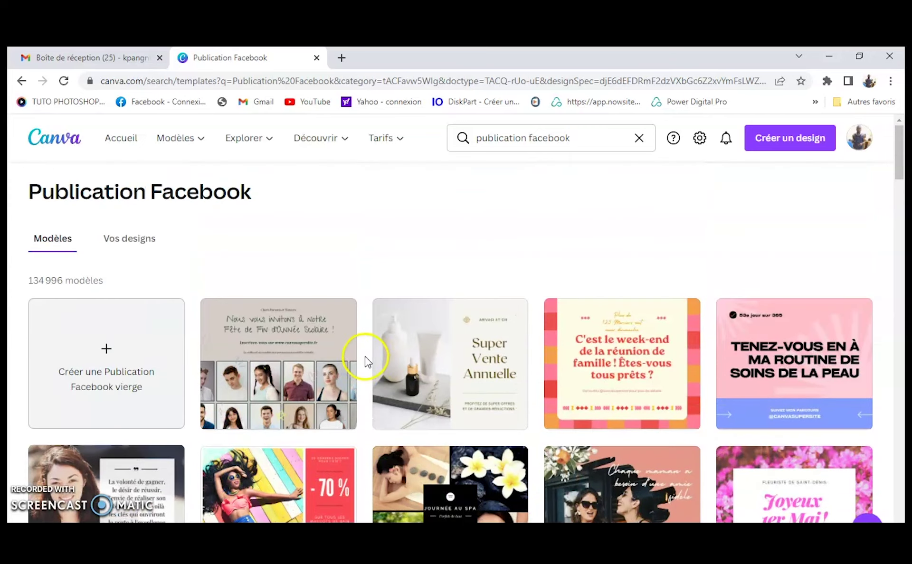
Return to the home page and look through the suggested formats and the recent designs.
{"action": "left_click", "coordinate": [55, 138]}
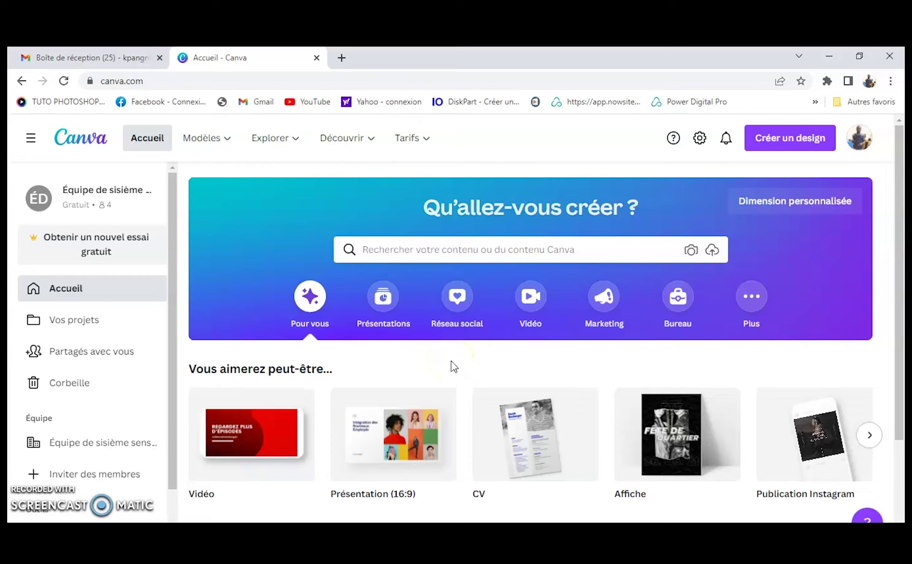
{"action": "scroll", "coordinate": [460, 400], "scroll_direction": "down", "scroll_amount": 6}
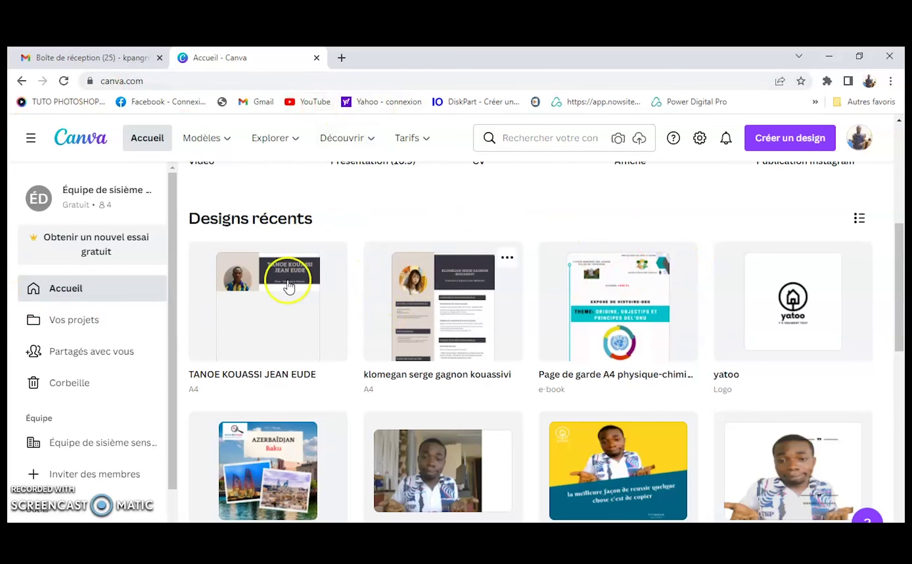
{"action": "scroll", "coordinate": [686, 309], "scroll_direction": "down", "scroll_amount": 10}
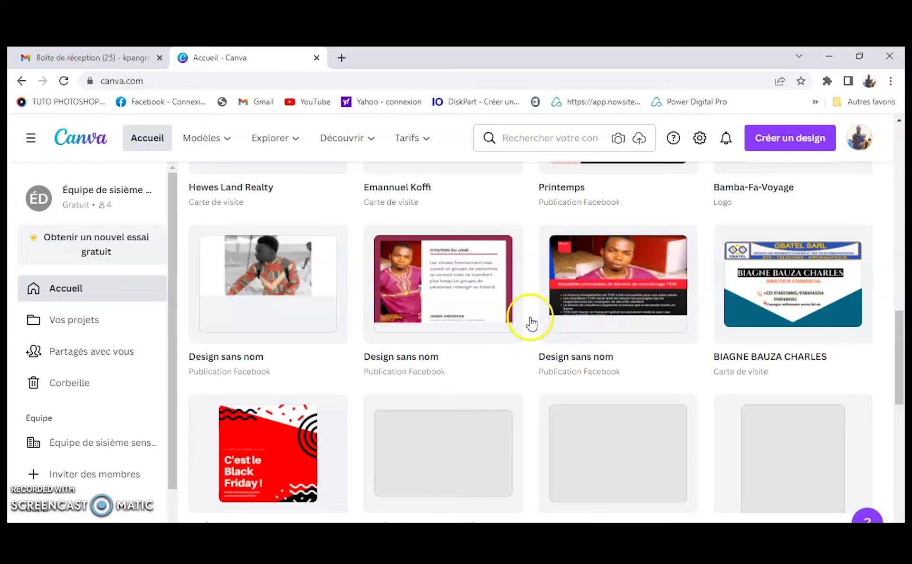
{"action": "scroll", "coordinate": [522, 323], "scroll_direction": "up", "scroll_amount": 10}
{"action": "scroll", "coordinate": [511, 336], "scroll_direction": "up", "scroll_amount": 5}
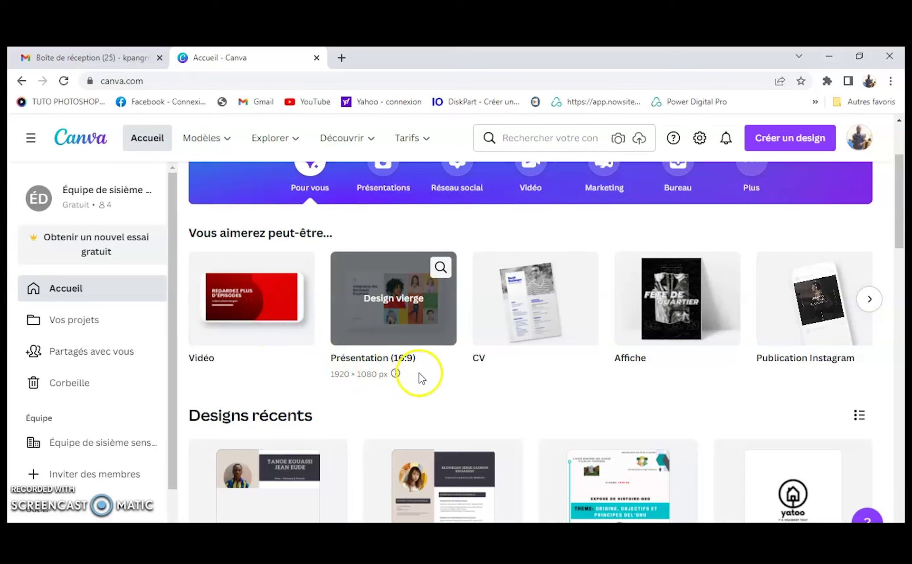
{"action": "scroll", "coordinate": [127, 366], "scroll_direction": "down", "scroll_amount": 5}
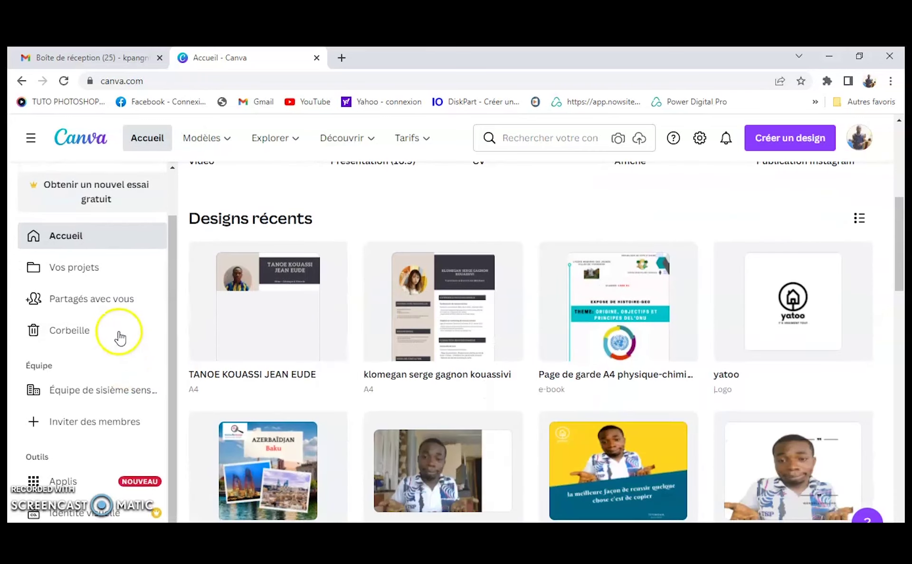
{"action": "scroll", "coordinate": [119, 328], "scroll_direction": "up", "scroll_amount": 5}
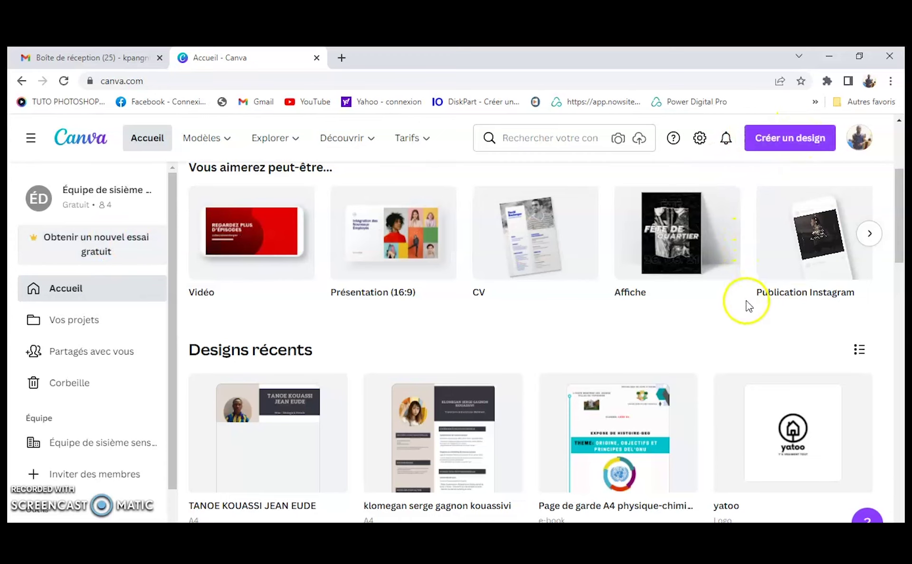
Switch the recent designs on the home page from grid to list view.
{"action": "scroll", "coordinate": [779, 299], "scroll_direction": "up", "scroll_amount": 1}
{"action": "scroll", "coordinate": [825, 271], "scroll_direction": "up", "scroll_amount": 3}
{"action": "scroll", "coordinate": [808, 351], "scroll_direction": "down", "scroll_amount": 1}
{"action": "scroll", "coordinate": [814, 377], "scroll_direction": "down", "scroll_amount": 5}
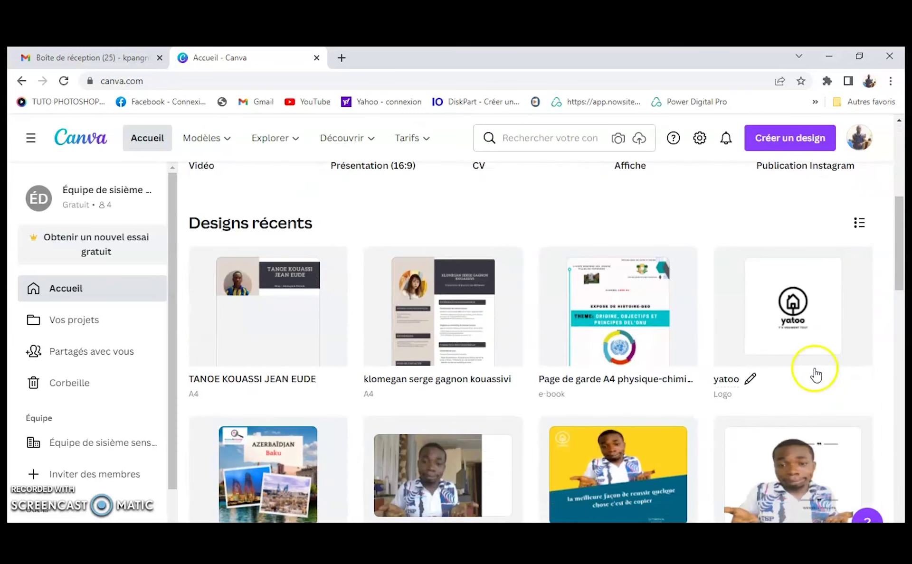
{"action": "left_click", "coordinate": [860, 224]}
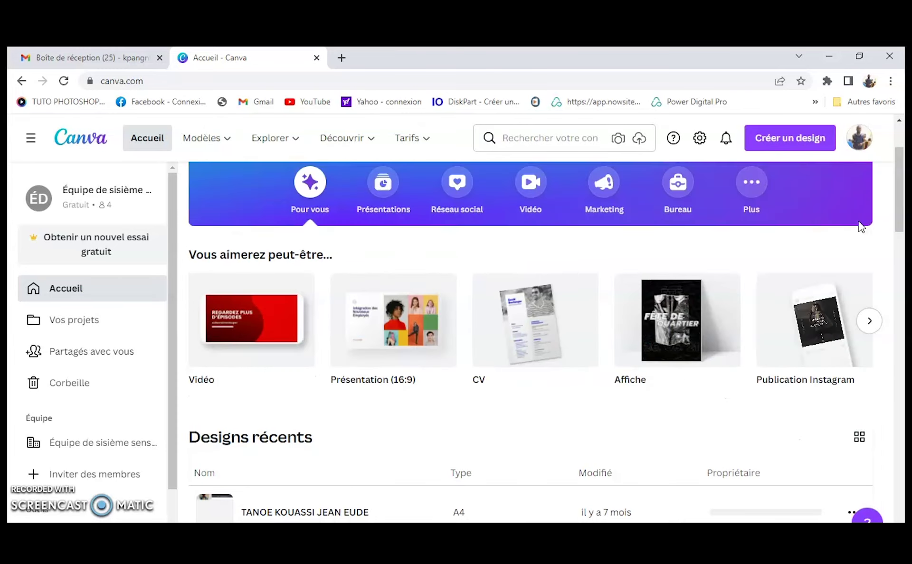
{"action": "scroll", "coordinate": [813, 368], "scroll_direction": "down", "scroll_amount": 3}
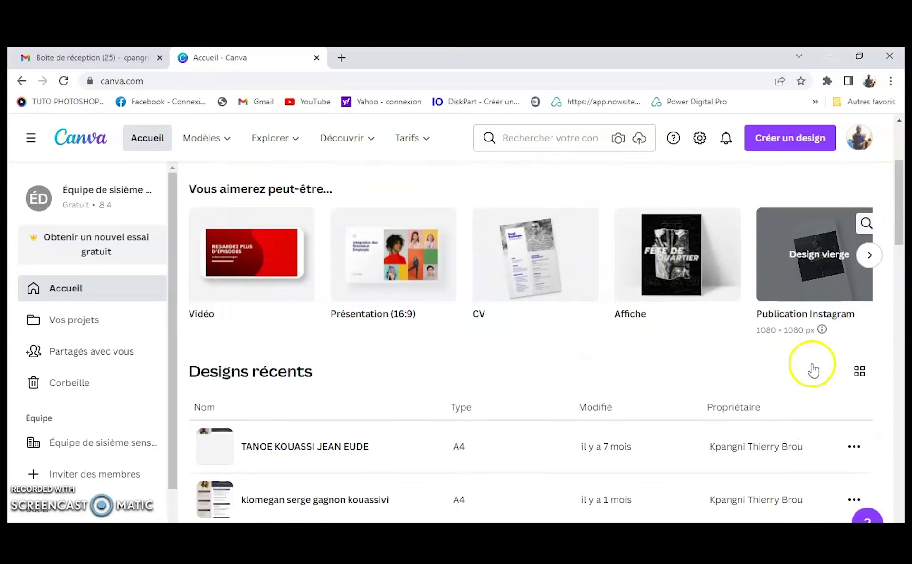
Look over the recent designs list and display the formats in the Plus category.
{"action": "scroll", "coordinate": [859, 300], "scroll_direction": "down", "scroll_amount": 7}
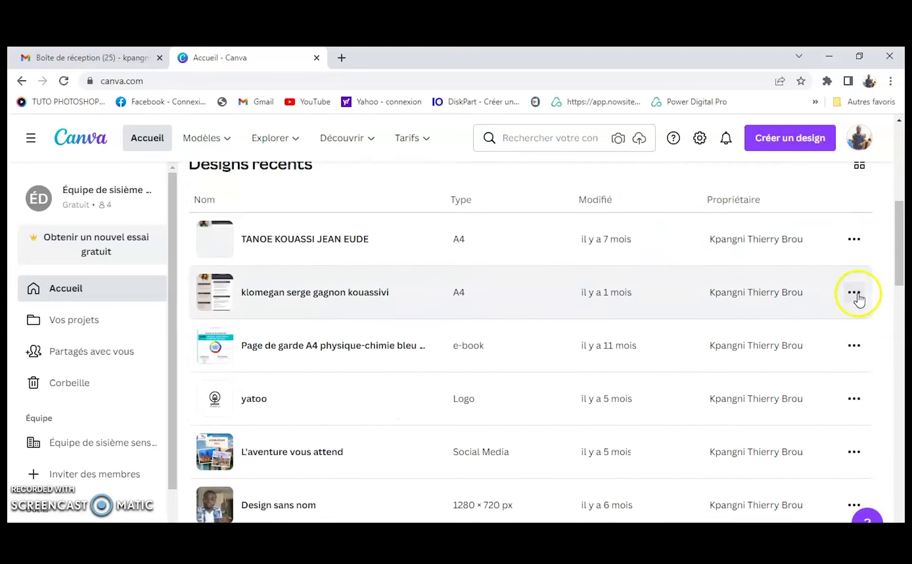
{"action": "scroll", "coordinate": [855, 247], "scroll_direction": "up", "scroll_amount": 10}
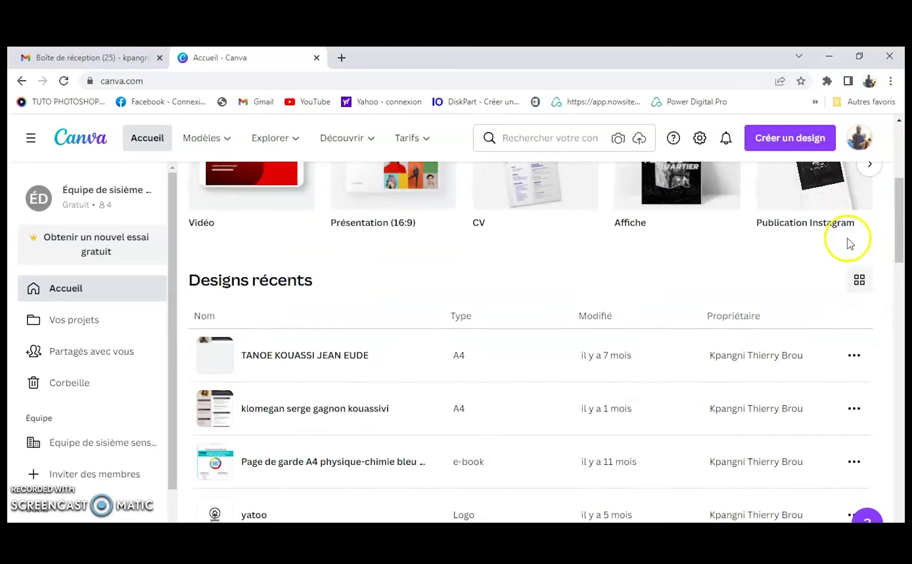
{"action": "left_click", "coordinate": [765, 286]}
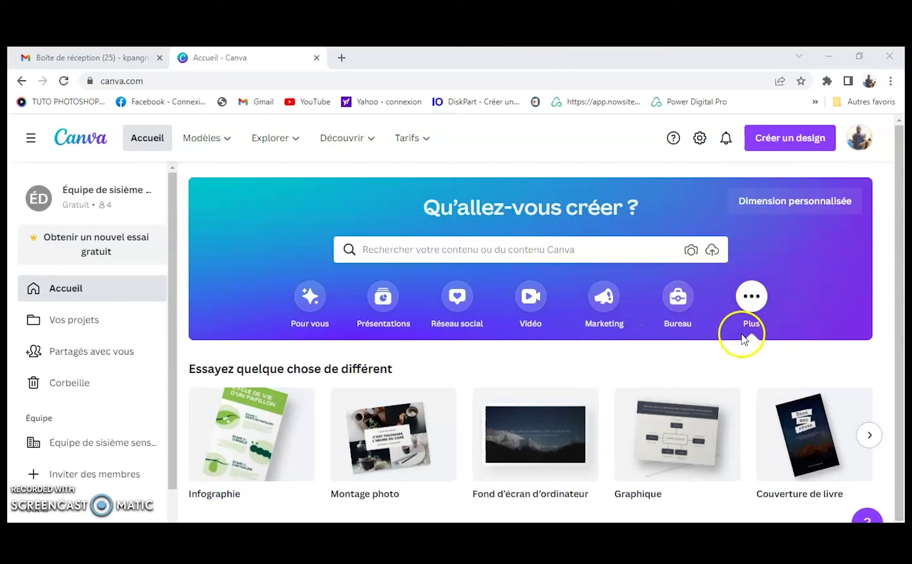
{"action": "scroll", "coordinate": [740, 337], "scroll_direction": "down", "scroll_amount": 1}
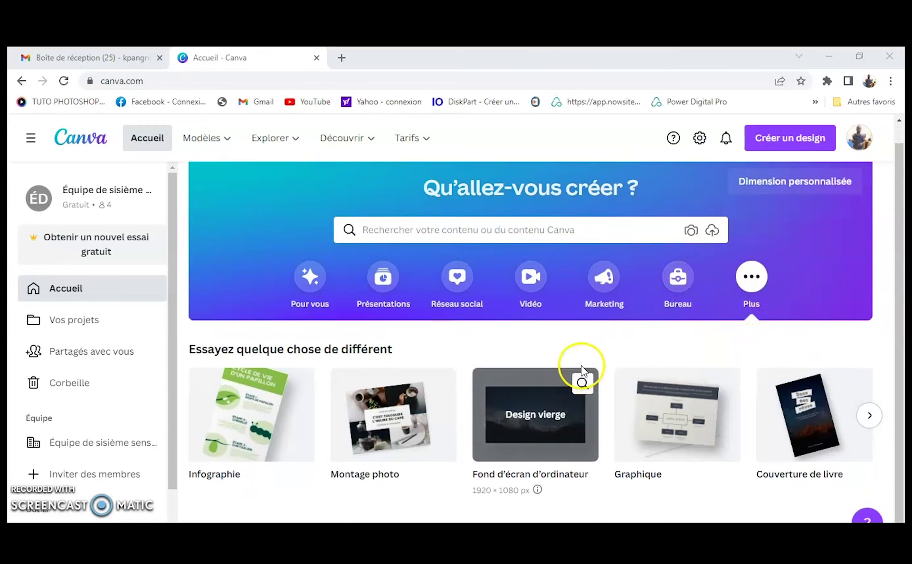
{"action": "scroll", "coordinate": [736, 342], "scroll_direction": "up", "scroll_amount": 1}
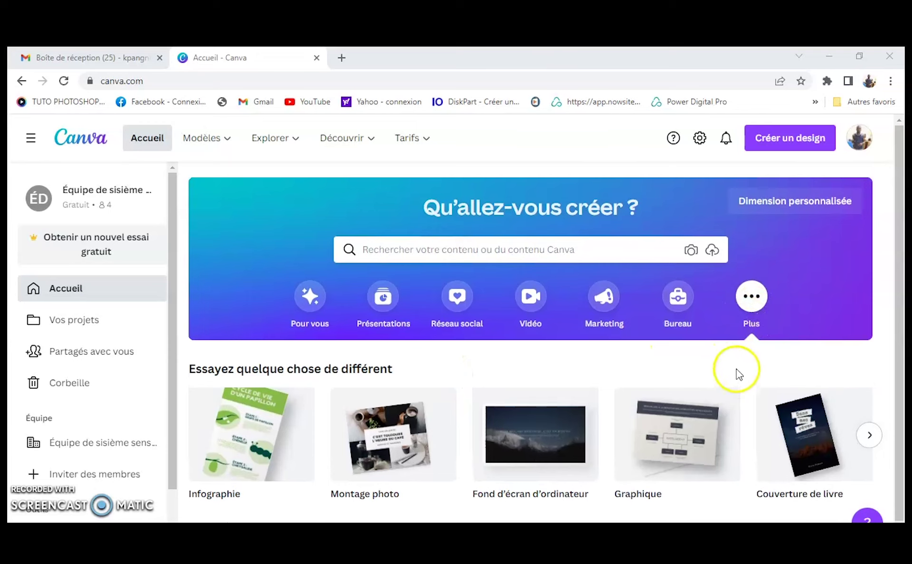
{"action": "scroll", "coordinate": [722, 320], "scroll_direction": "down", "scroll_amount": 1}
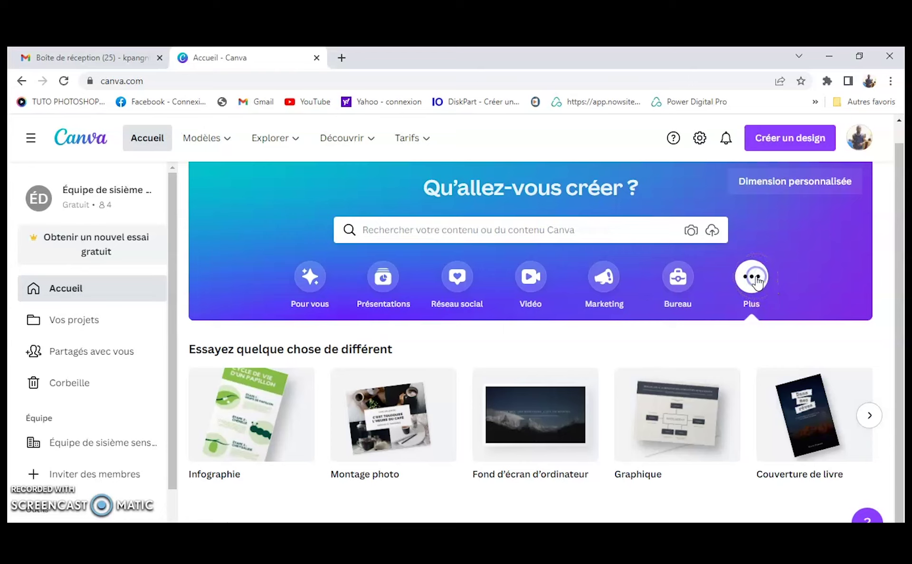
{"action": "mouse_move", "coordinate": [786, 387]}
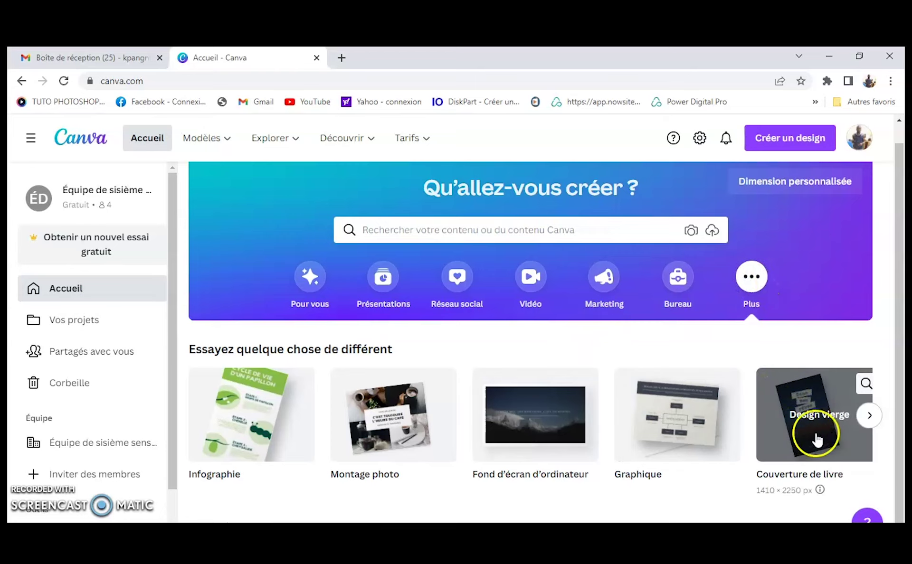
Browse the design formats suggested under "Essayez quelque chose de différent" through to the end of the row.
{"action": "left_click", "coordinate": [869, 415]}
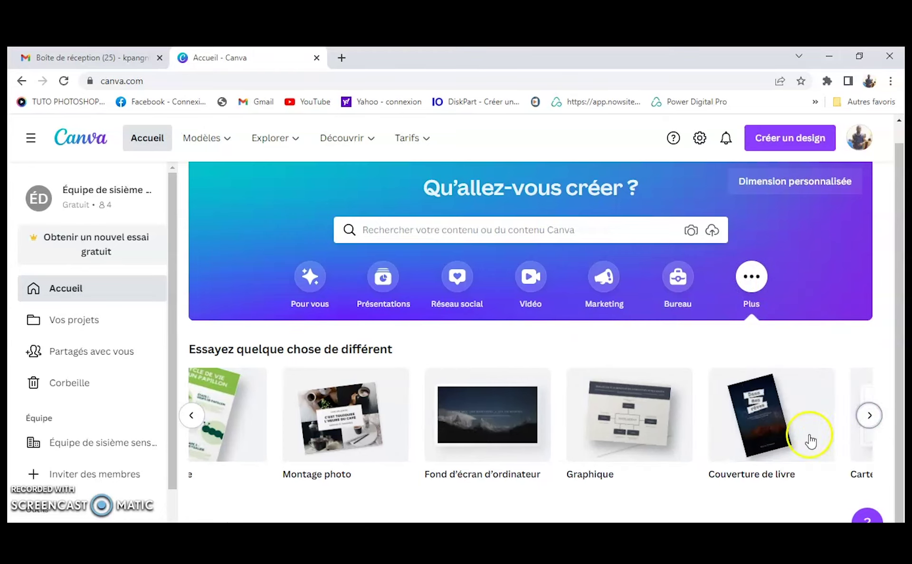
{"action": "scroll", "coordinate": [810, 441], "scroll_direction": "right", "scroll_amount": 10}
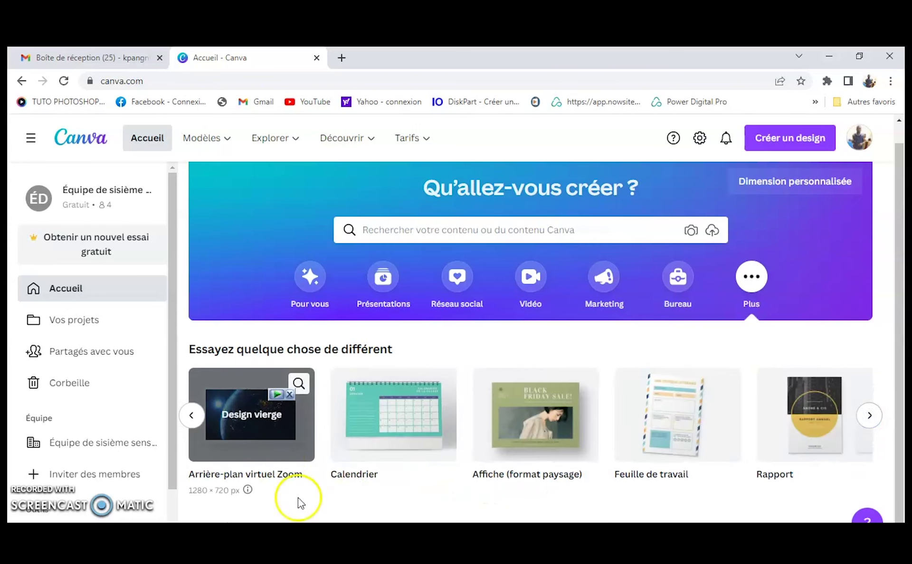
{"action": "mouse_move", "coordinate": [421, 441]}
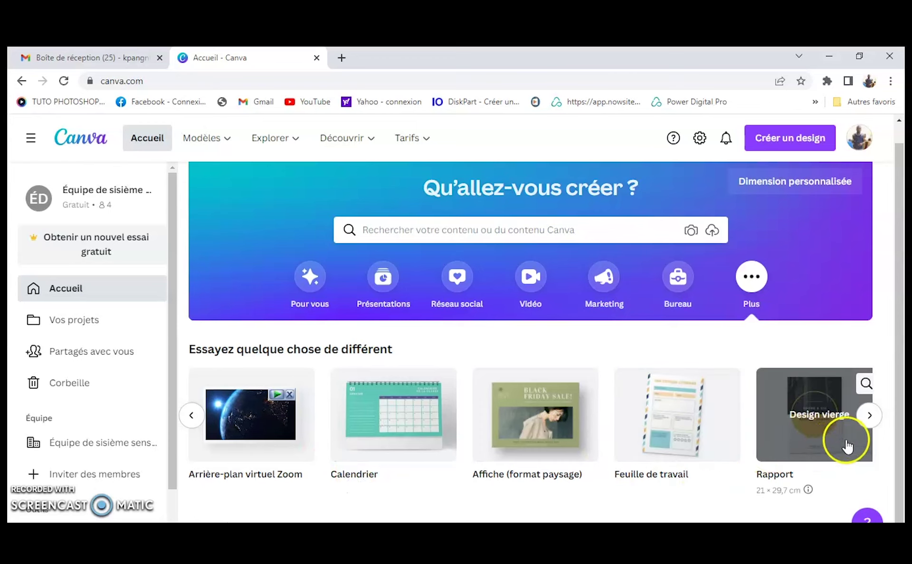
{"action": "left_click", "coordinate": [871, 416]}
{"action": "left_click", "coordinate": [871, 417]}
{"action": "left_click", "coordinate": [870, 416]}
{"action": "left_click", "coordinate": [871, 416]}
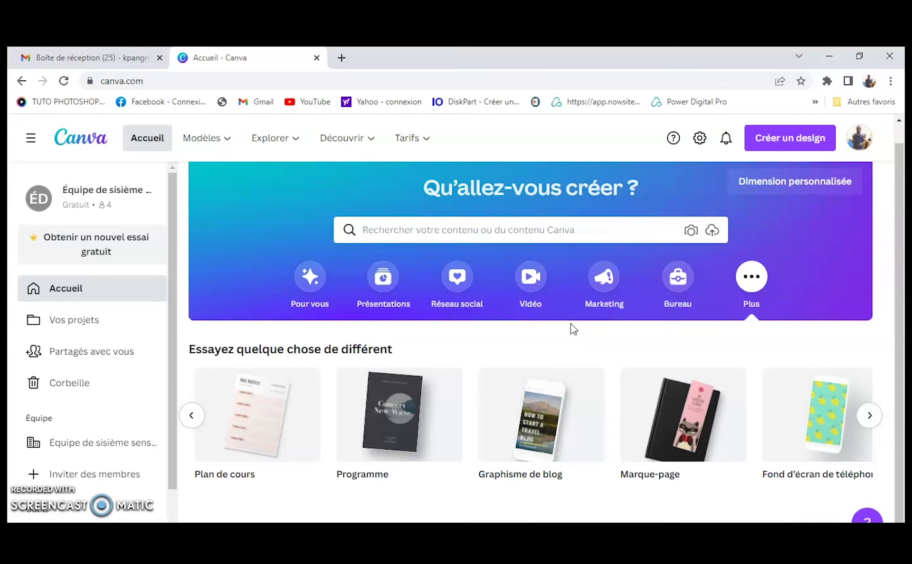
{"action": "left_click", "coordinate": [549, 329]}
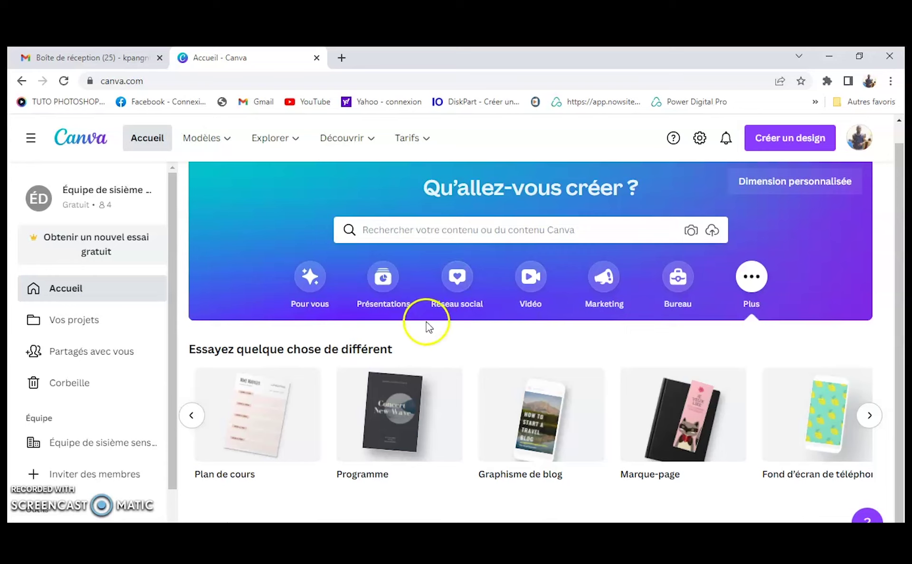
{"action": "mouse_move", "coordinate": [412, 407]}
{"action": "mouse_move", "coordinate": [771, 446]}
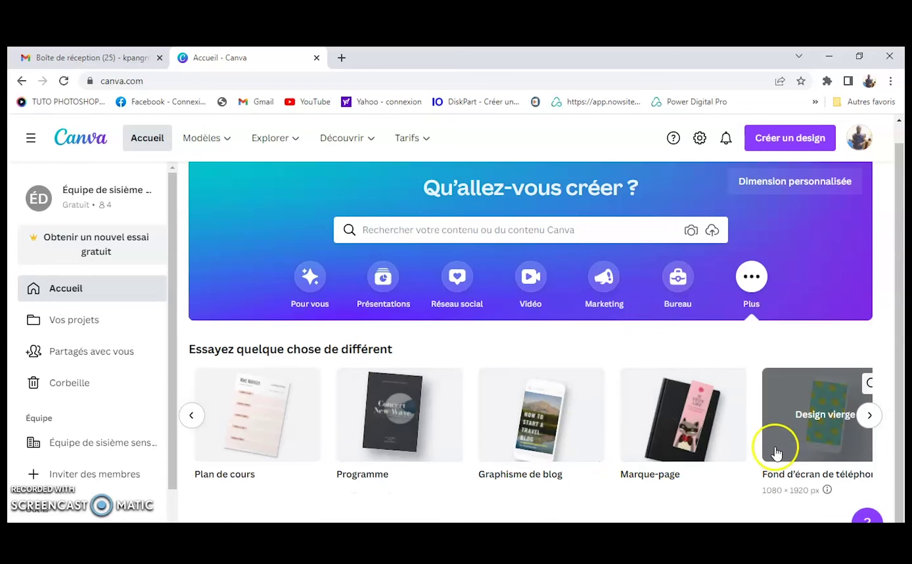
{"action": "left_click", "coordinate": [872, 419]}
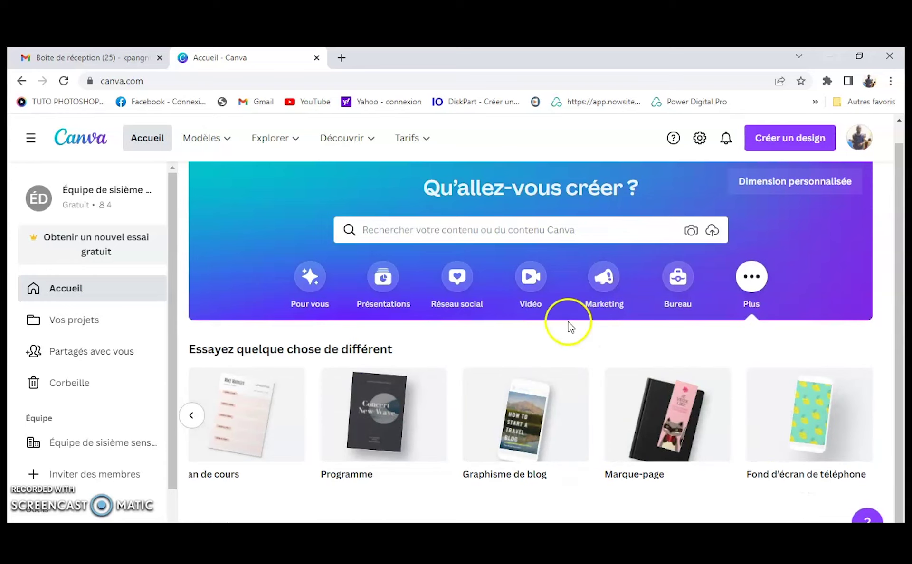
Show the Réseau social formats and create a blank Publication Facebook design from the Populaire section.
{"action": "left_click", "coordinate": [457, 289]}
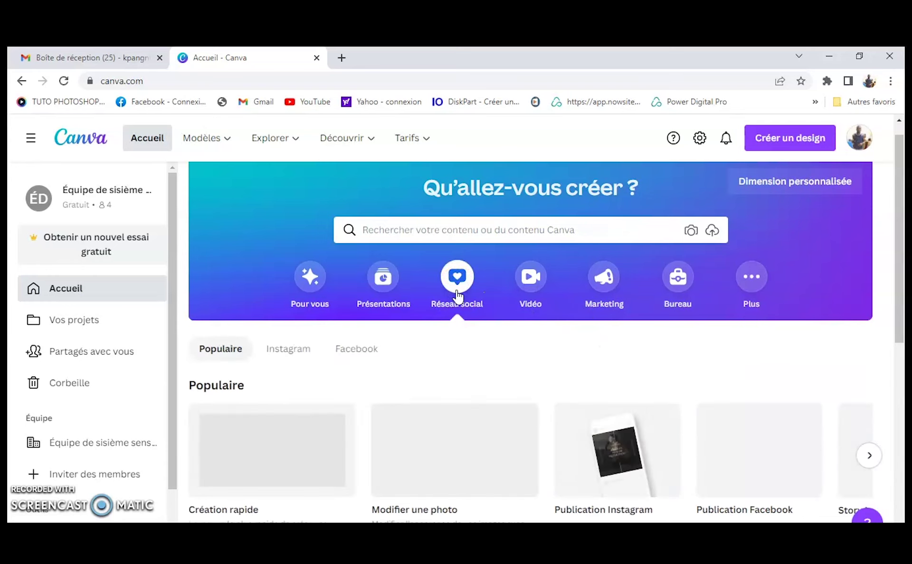
{"action": "scroll", "coordinate": [531, 427], "scroll_direction": "down", "scroll_amount": 4}
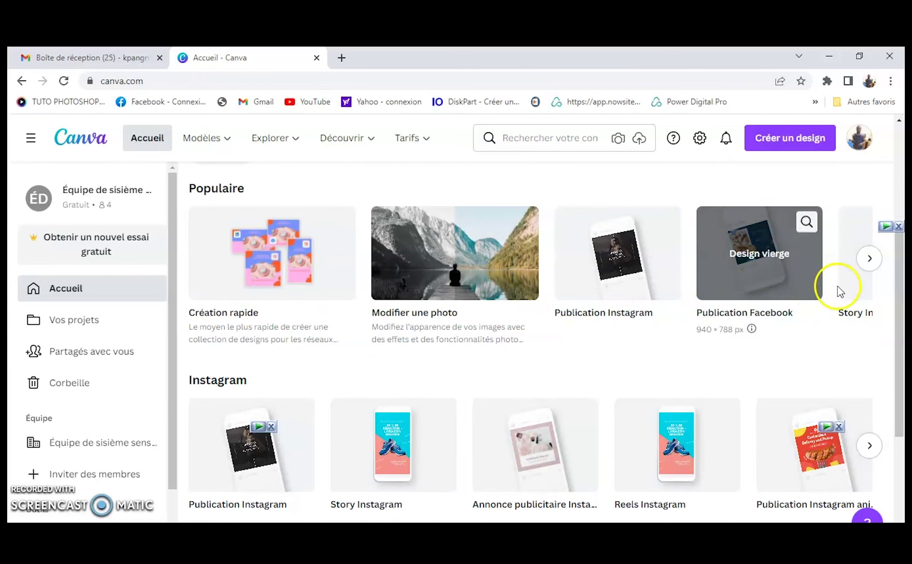
{"action": "left_click", "coordinate": [762, 264]}
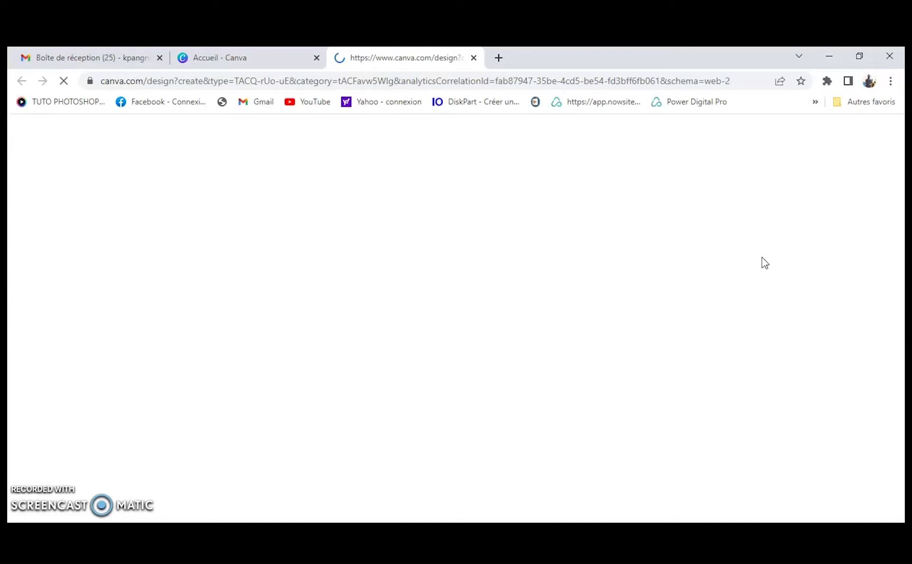
{"action": "left_click", "coordinate": [706, 278]}
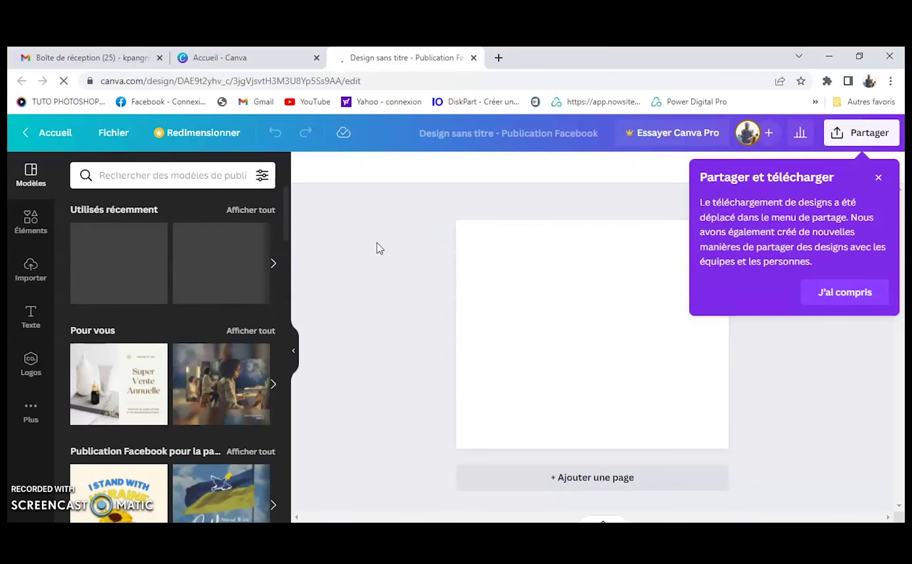
Browse the Facebook post template categories offered alongside the blank design.
{"action": "left_click", "coordinate": [261, 338]}
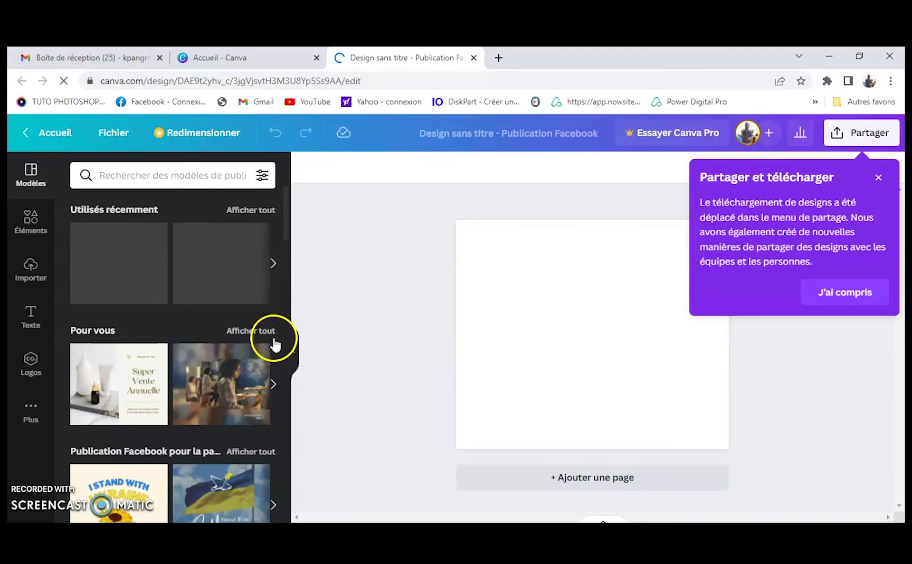
{"action": "left_click", "coordinate": [264, 346]}
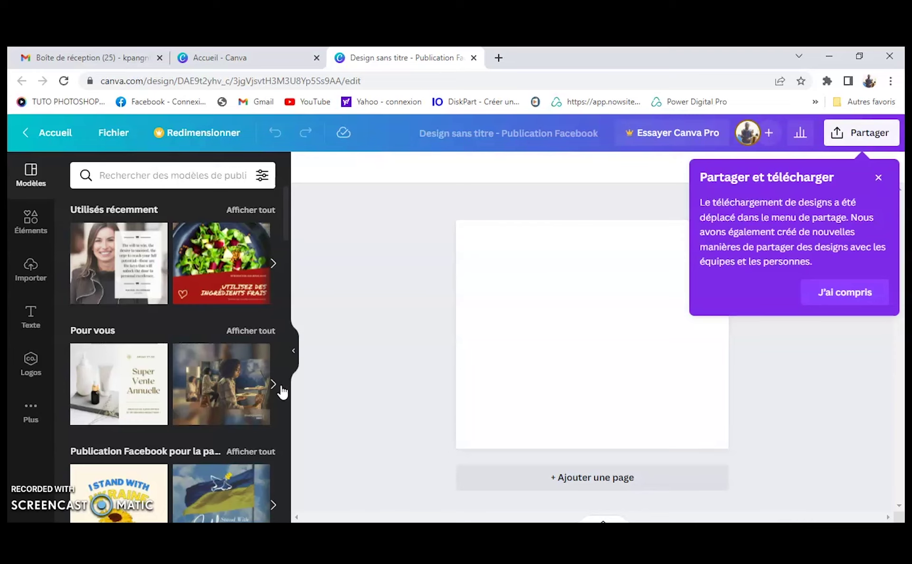
{"action": "scroll", "coordinate": [195, 367], "scroll_direction": "down", "scroll_amount": 3}
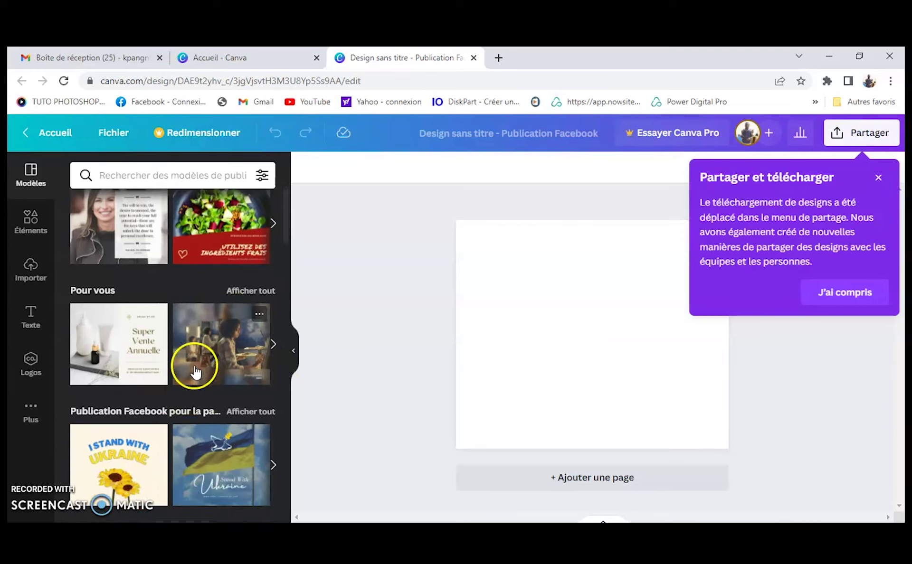
{"action": "scroll", "coordinate": [150, 350], "scroll_direction": "up", "scroll_amount": 3}
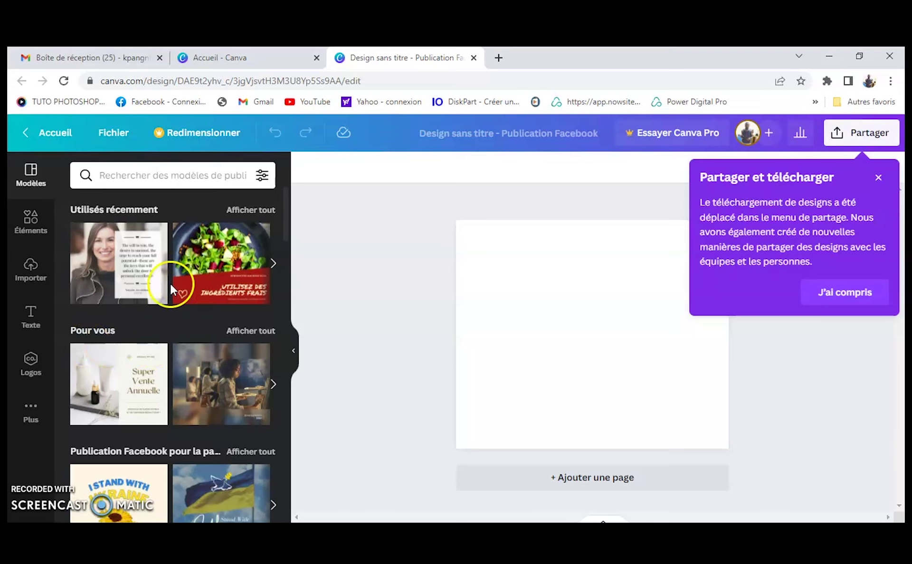
{"action": "scroll", "coordinate": [173, 288], "scroll_direction": "down", "scroll_amount": 10}
{"action": "mouse_move", "coordinate": [187, 323]}
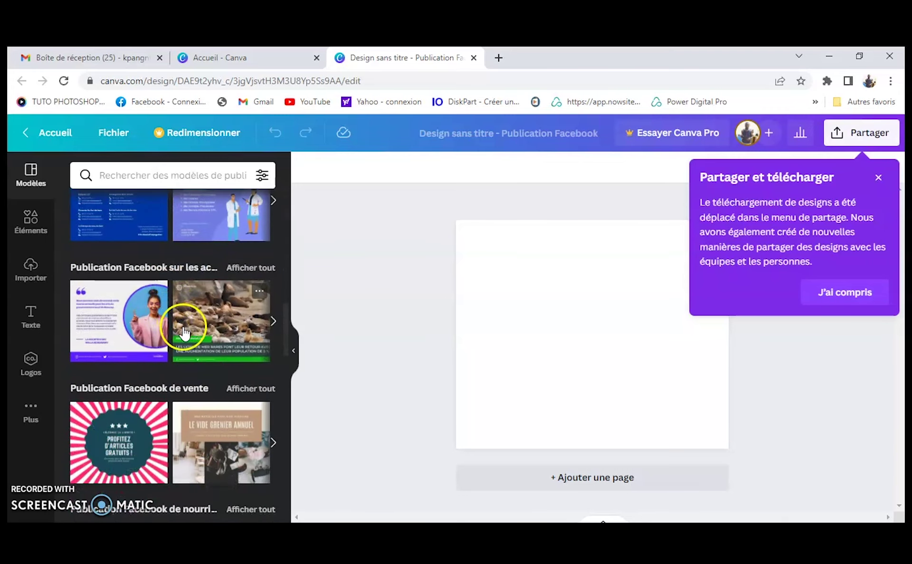
{"action": "scroll", "coordinate": [194, 342], "scroll_direction": "up", "scroll_amount": 5}
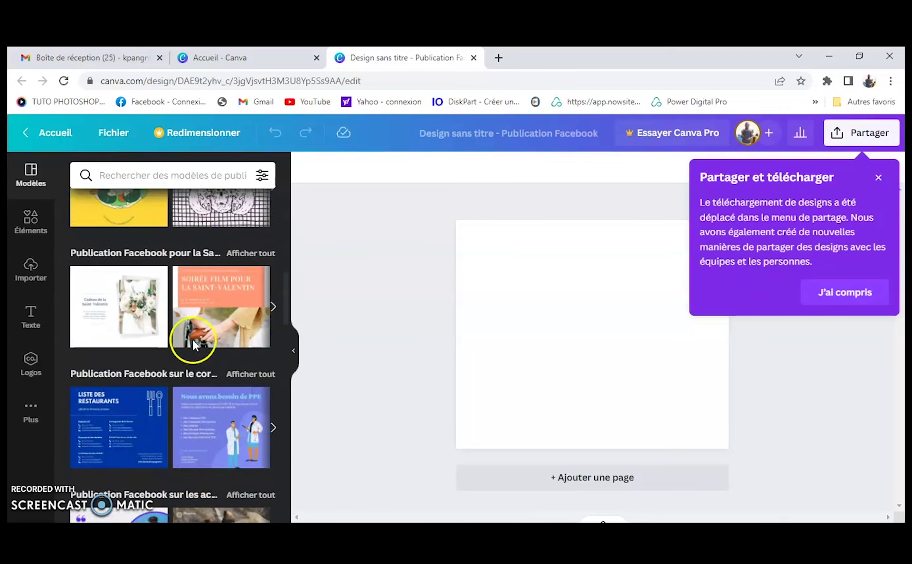
{"action": "scroll", "coordinate": [185, 333], "scroll_direction": "down", "scroll_amount": 8}
{"action": "scroll", "coordinate": [184, 335], "scroll_direction": "down", "scroll_amount": 1}
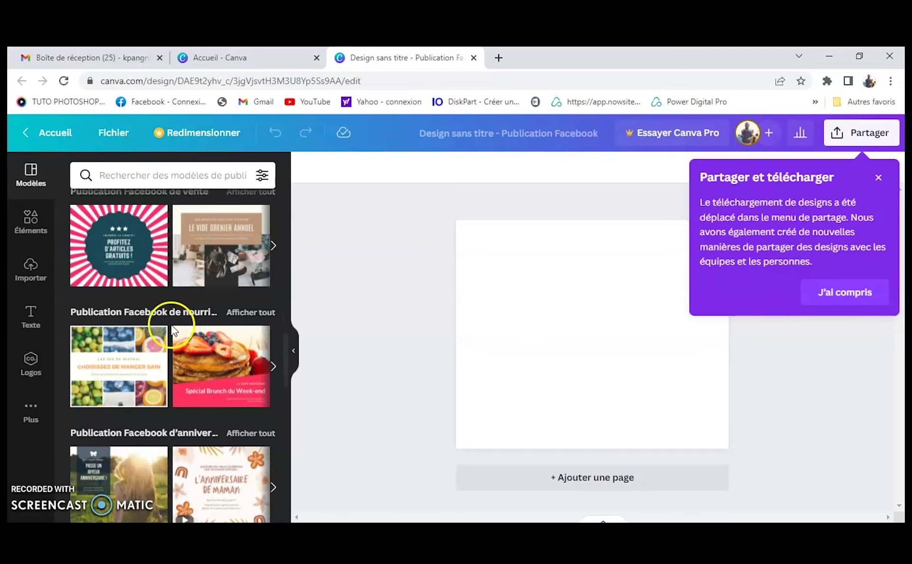
{"action": "scroll", "coordinate": [175, 330], "scroll_direction": "up", "scroll_amount": 3}
{"action": "scroll", "coordinate": [172, 331], "scroll_direction": "up", "scroll_amount": 10}
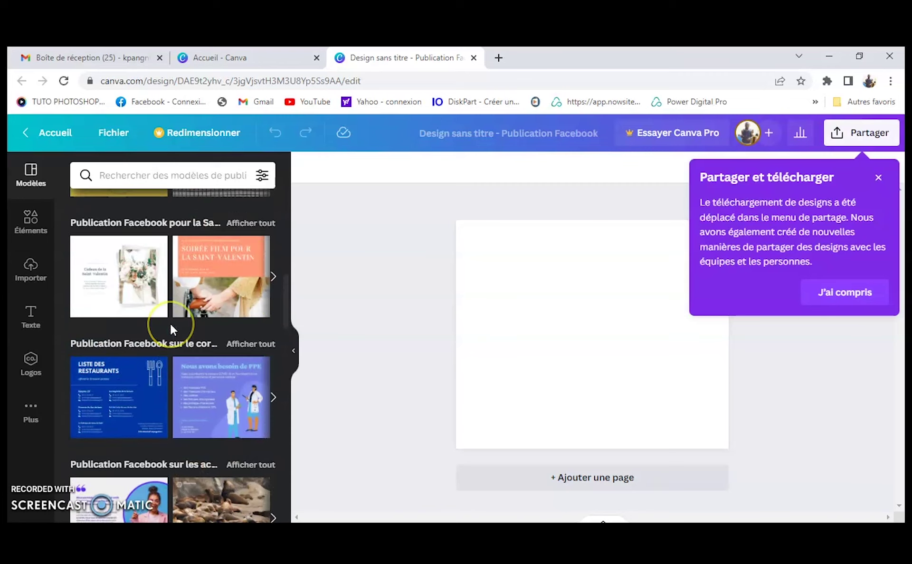
{"action": "scroll", "coordinate": [172, 324], "scroll_direction": "up", "scroll_amount": 8}
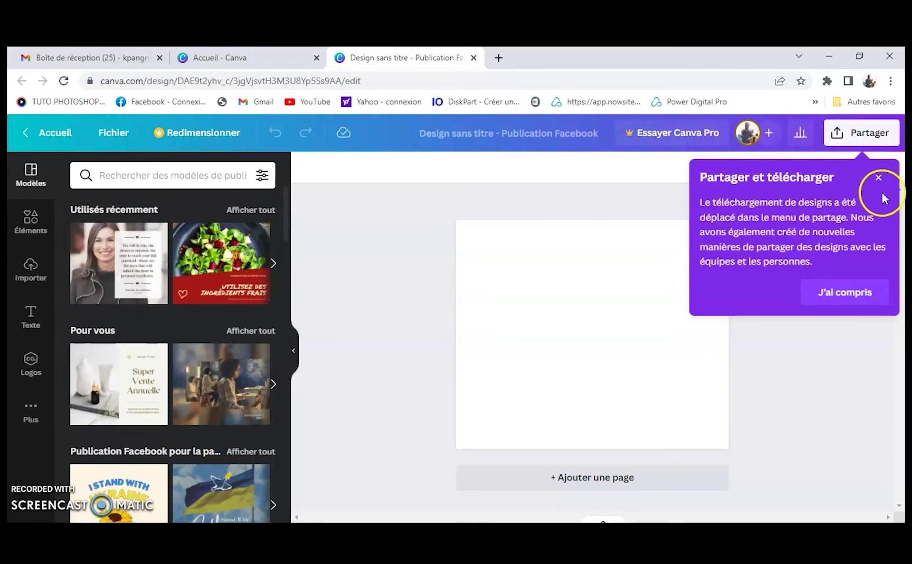
Dismiss the "Partager et télécharger" tip and look through the Facebook post templates again.
{"action": "left_click", "coordinate": [878, 178]}
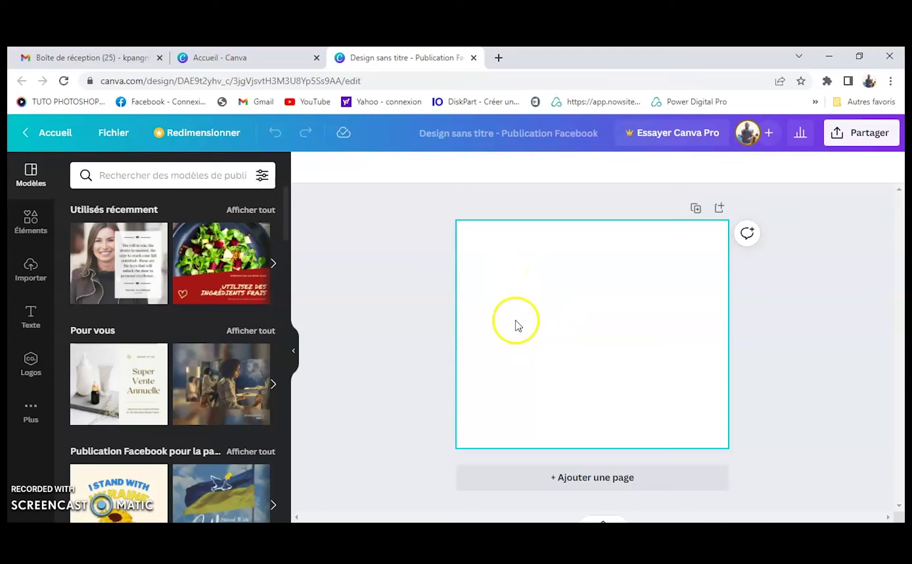
{"action": "scroll", "coordinate": [238, 308], "scroll_direction": "down", "scroll_amount": 4}
{"action": "scroll", "coordinate": [234, 299], "scroll_direction": "down", "scroll_amount": 1}
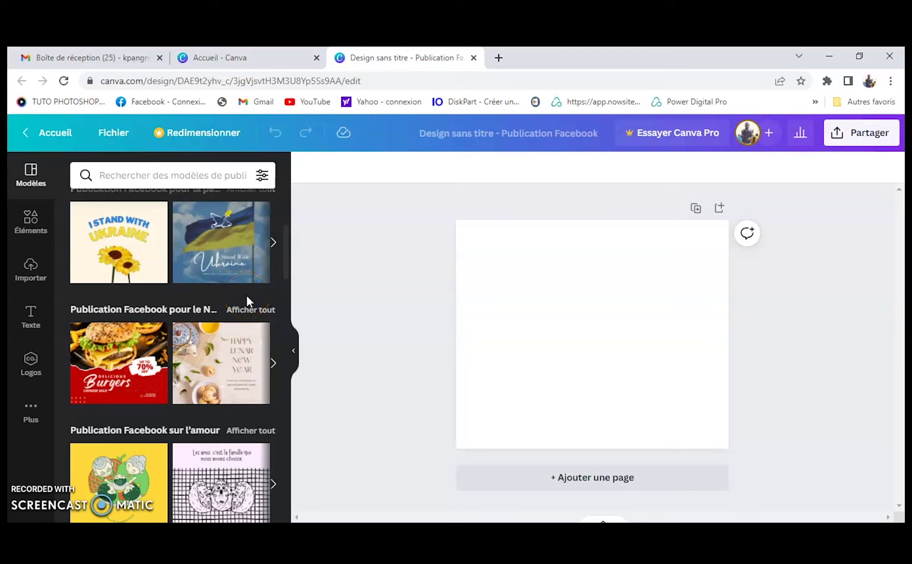
{"action": "scroll", "coordinate": [248, 295], "scroll_direction": "down", "scroll_amount": 7}
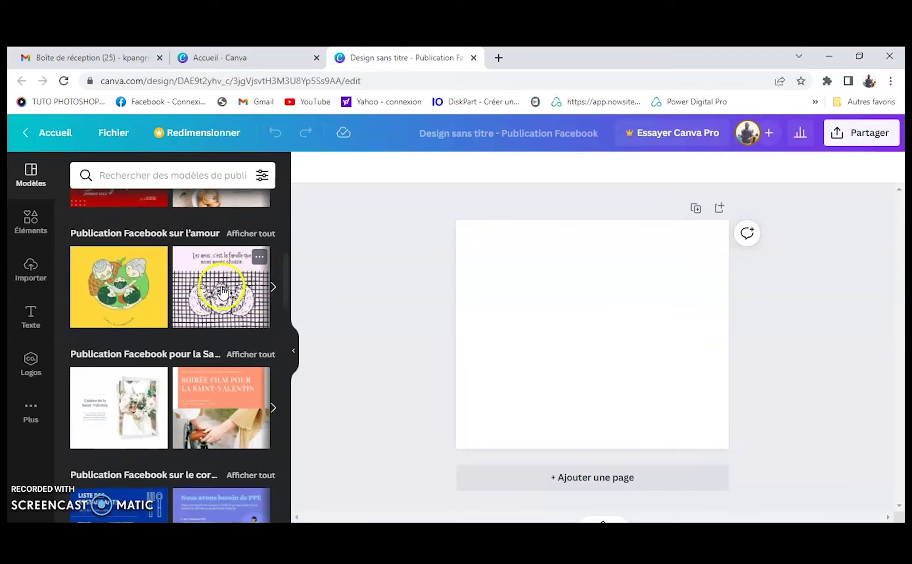
{"action": "scroll", "coordinate": [221, 300], "scroll_direction": "up", "scroll_amount": 15}
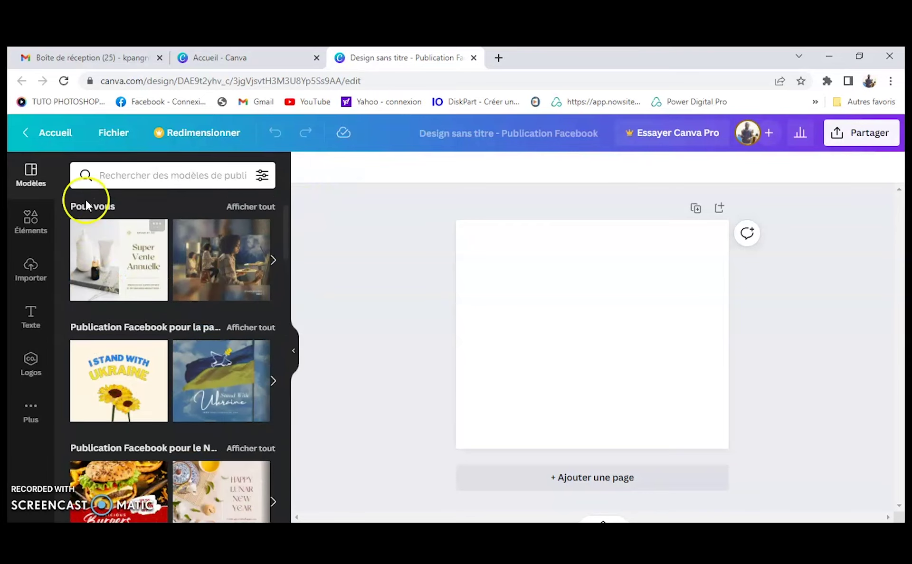
Return to the home page and create another Publication Facebook design from the suggested types under Créer un design.
{"action": "left_click", "coordinate": [58, 137]}
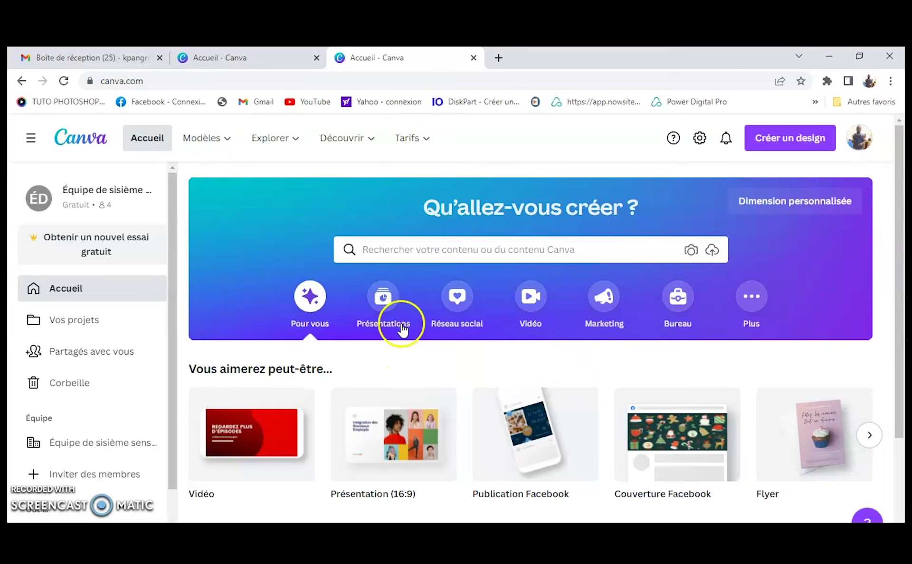
{"action": "scroll", "coordinate": [410, 345], "scroll_direction": "down", "scroll_amount": 3}
{"action": "scroll", "coordinate": [699, 285], "scroll_direction": "up", "scroll_amount": 3}
{"action": "left_click", "coordinate": [788, 142]}
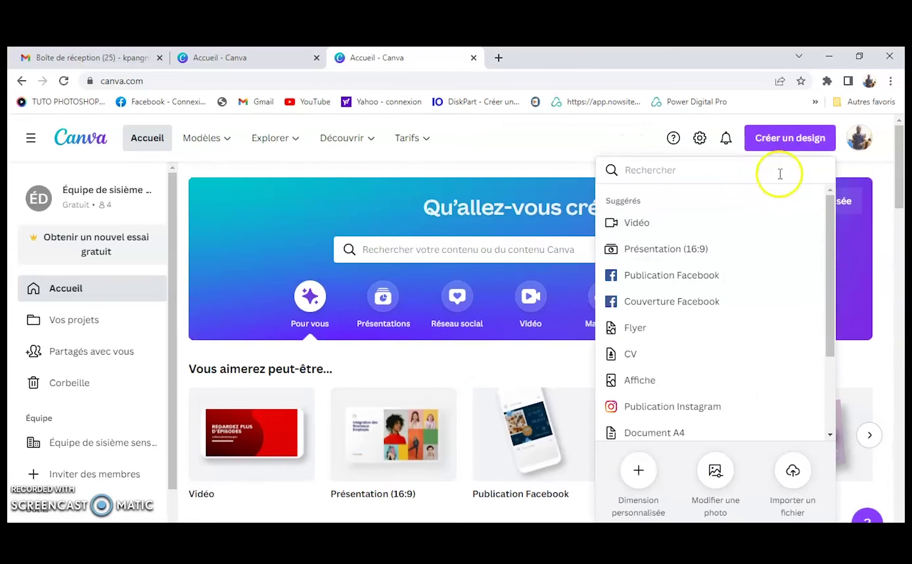
{"action": "left_click", "coordinate": [671, 275]}
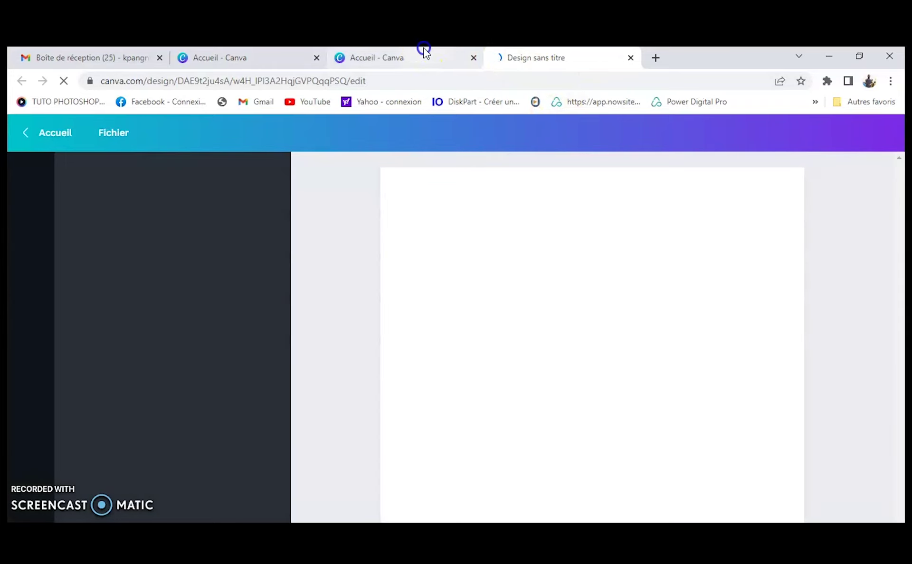
Return to the Canva home page and browse the Plus category's formats under Essayez quelque chose de différent.
{"action": "left_click", "coordinate": [423, 57]}
{"action": "left_click", "coordinate": [402, 212]}
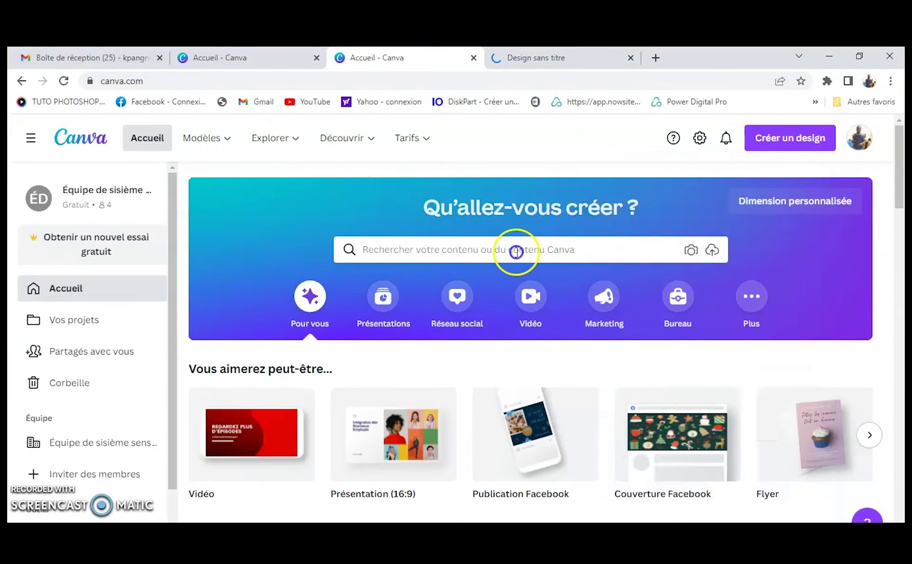
{"action": "left_click", "coordinate": [744, 314]}
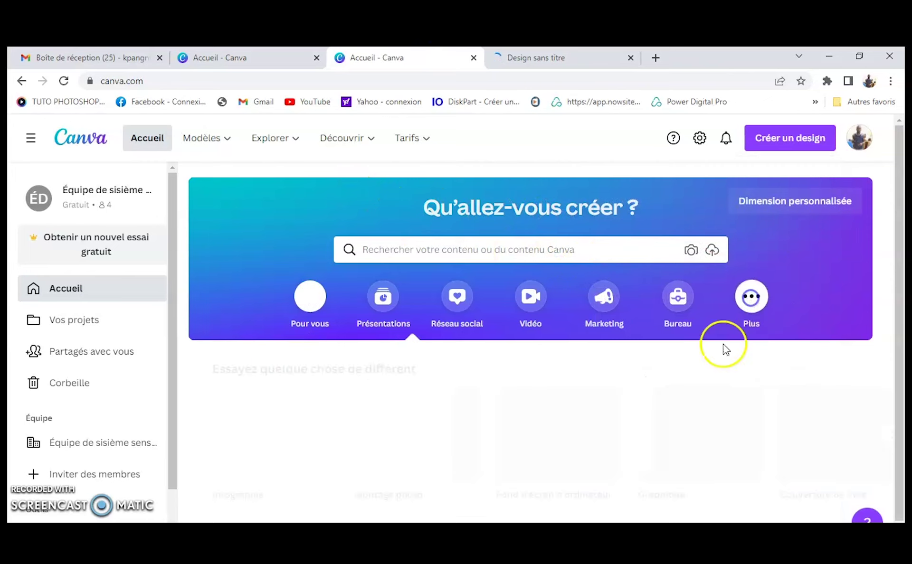
{"action": "scroll", "coordinate": [530, 399], "scroll_direction": "down", "scroll_amount": 1}
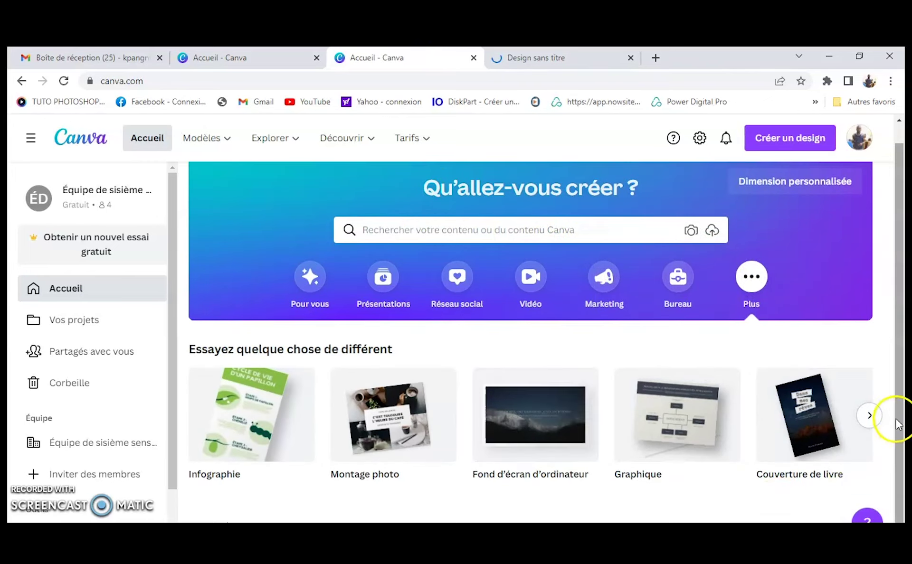
{"action": "left_click", "coordinate": [870, 423]}
{"action": "left_click", "coordinate": [870, 418]}
{"action": "left_click", "coordinate": [871, 418]}
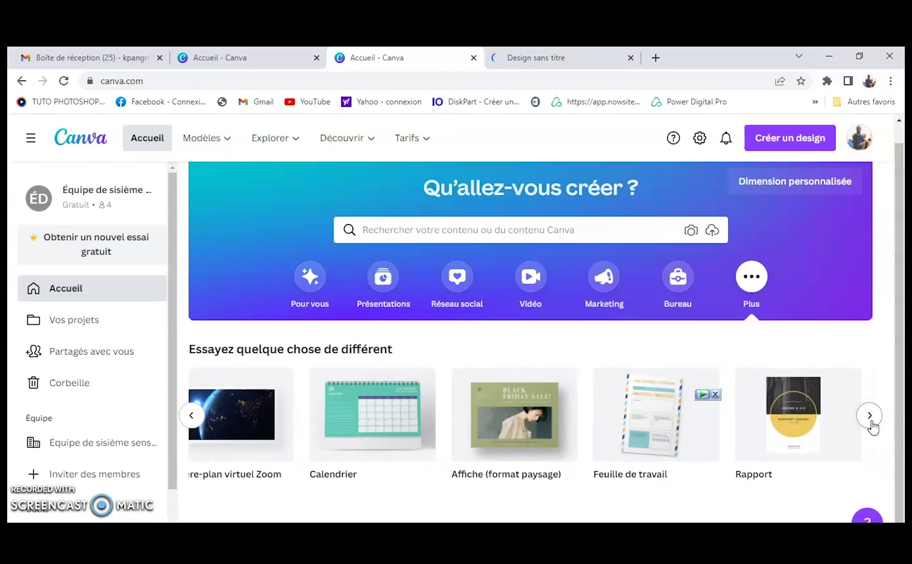
{"action": "left_click", "coordinate": [870, 418]}
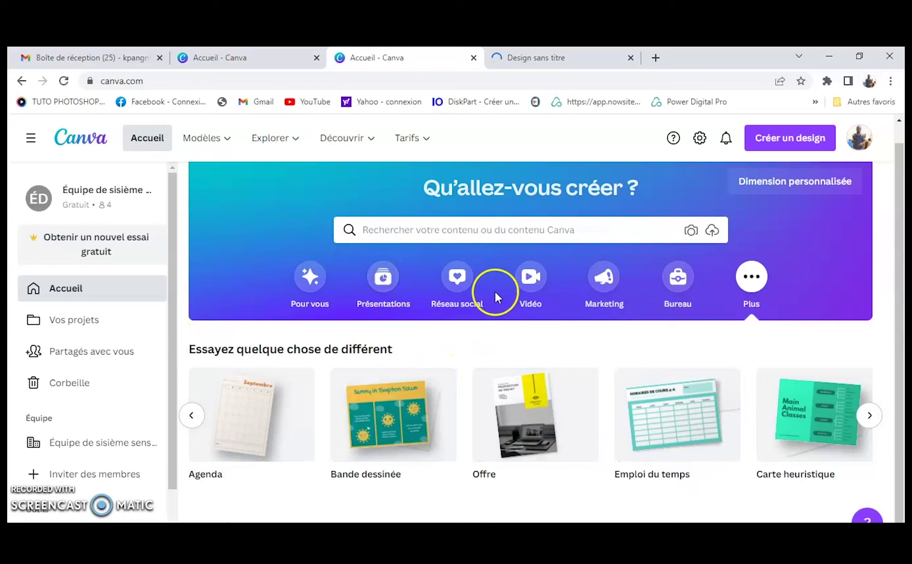
Show the home page's search suggestions and go back to the blank Publication Facebook design.
{"action": "left_click", "coordinate": [414, 231]}
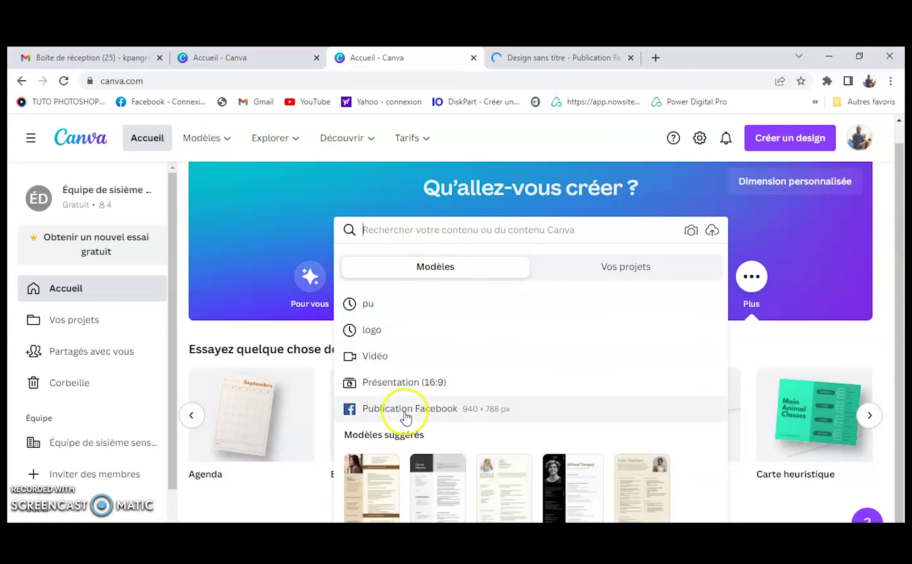
{"action": "left_click", "coordinate": [558, 54]}
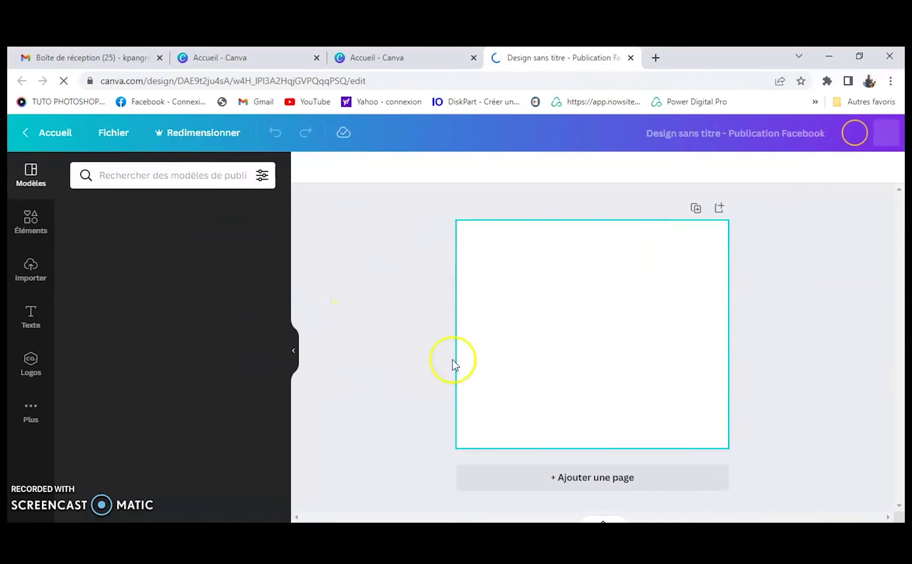
{"action": "left_click", "coordinate": [389, 285]}
{"action": "left_click", "coordinate": [471, 315]}
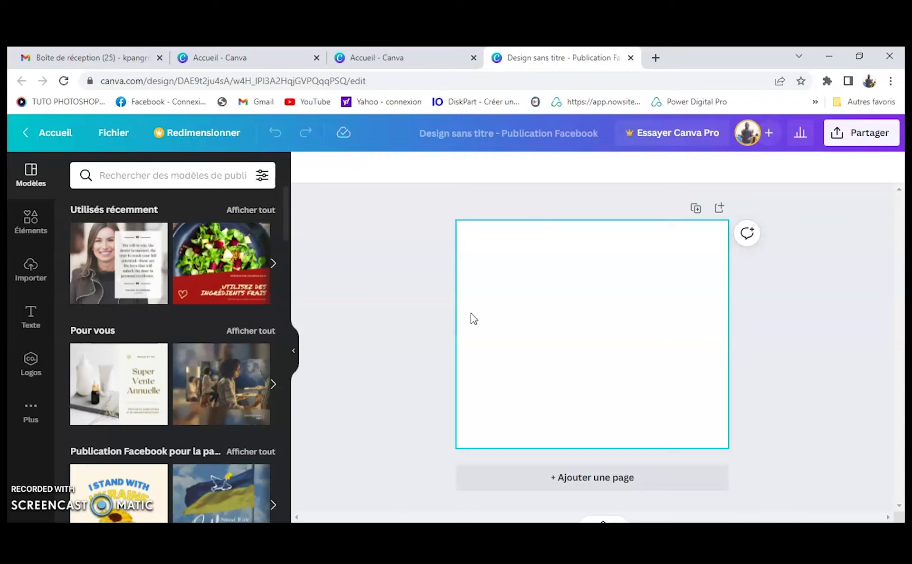
{"action": "left_click", "coordinate": [487, 306]}
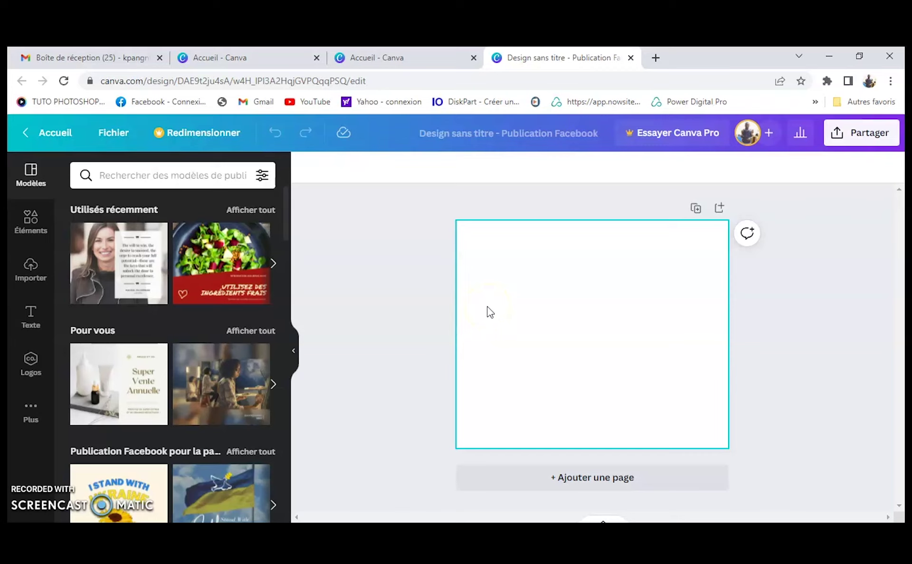
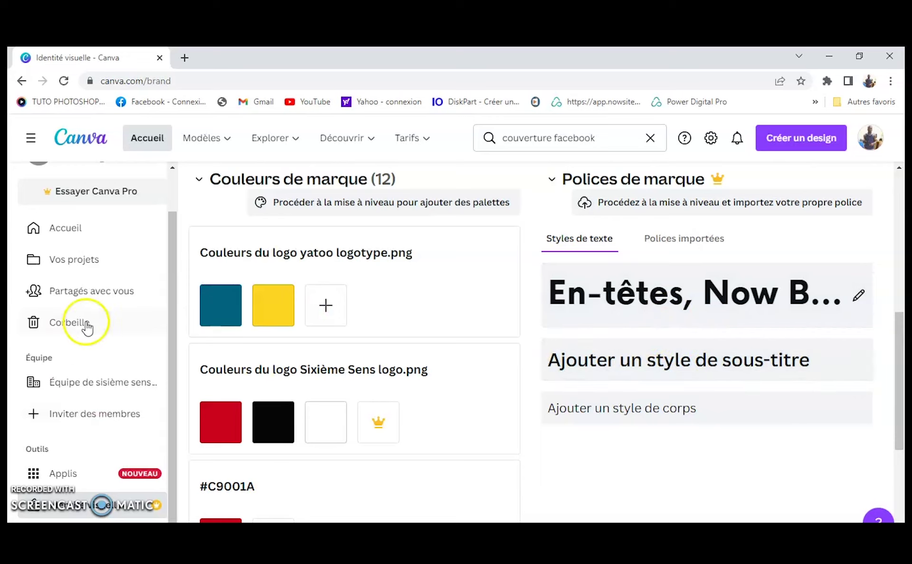
Examine the Inviter des membres dialog with its invitation link and e-mail address fields, and close it without inviting anyone.
{"action": "scroll", "coordinate": [87, 319], "scroll_direction": "up", "scroll_amount": 1}
{"action": "scroll", "coordinate": [81, 442], "scroll_direction": "down", "scroll_amount": 1}
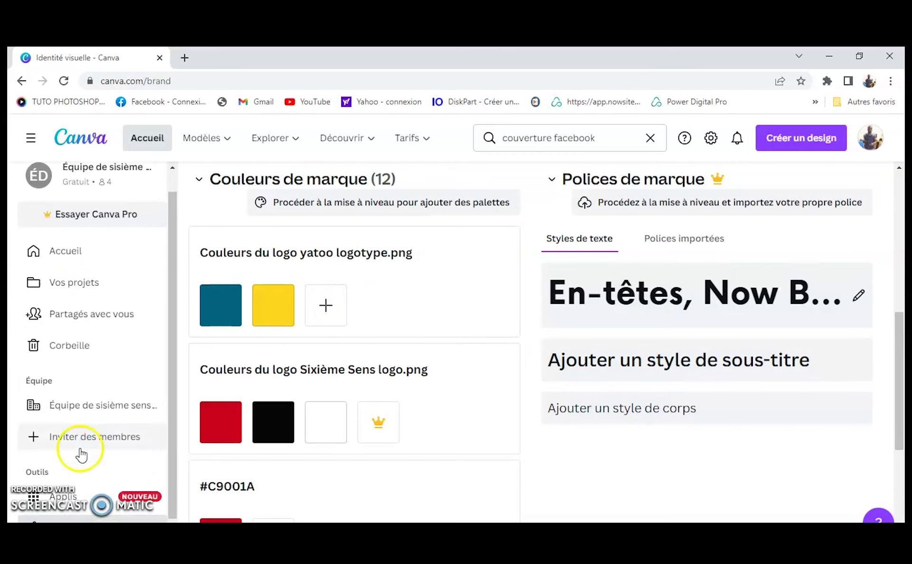
{"action": "scroll", "coordinate": [81, 455], "scroll_direction": "down", "scroll_amount": 1}
{"action": "left_click", "coordinate": [100, 411]}
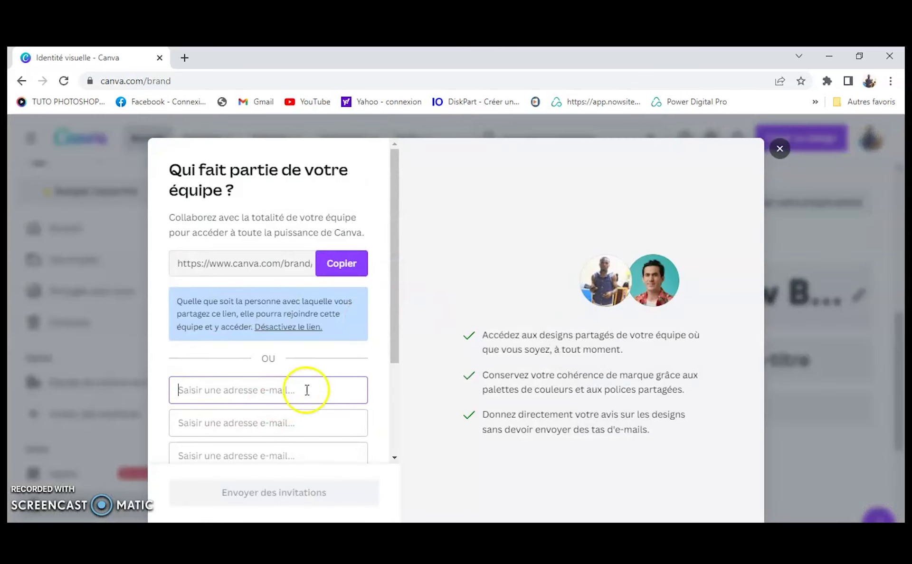
{"action": "left_click_drag", "start_coordinate": [398, 289], "coordinate": [401, 332]}
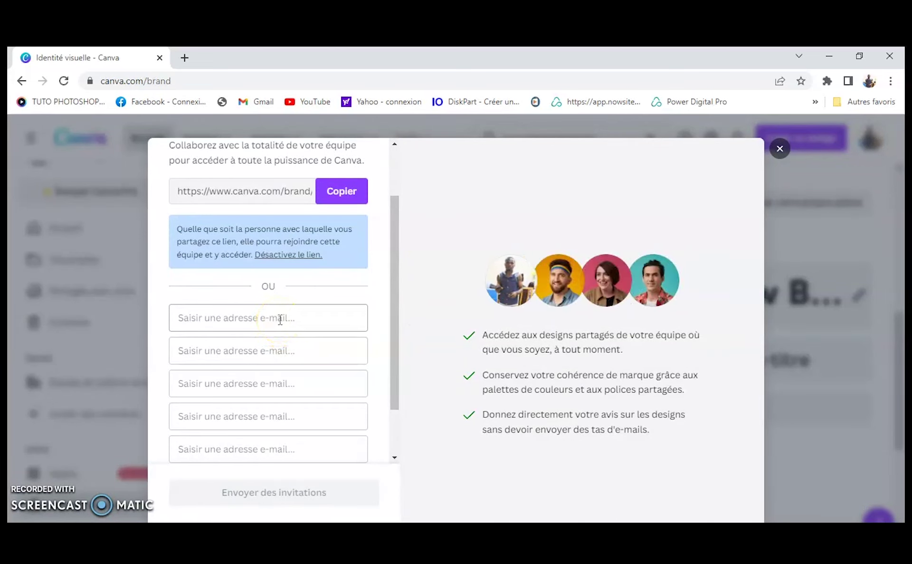
{"action": "left_click", "coordinate": [280, 320]}
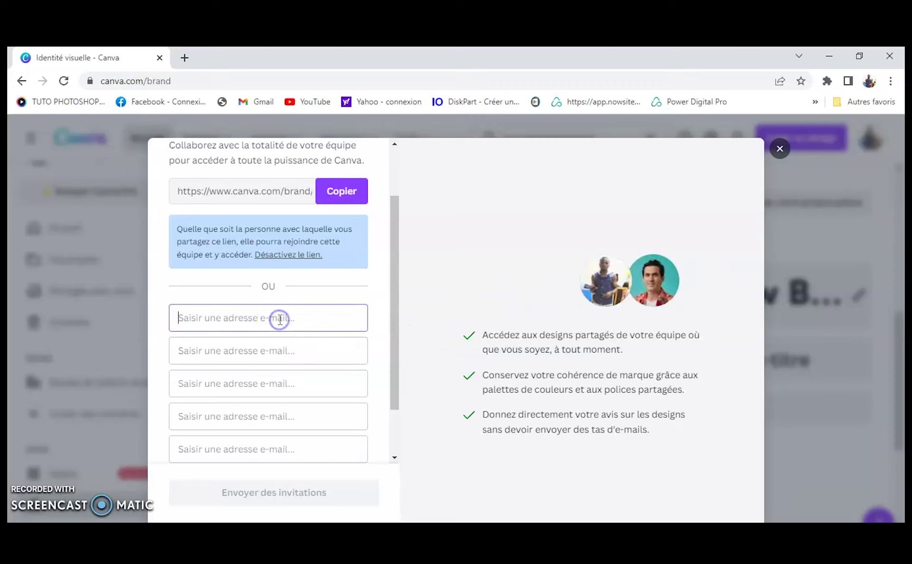
{"action": "left_click", "coordinate": [328, 316]}
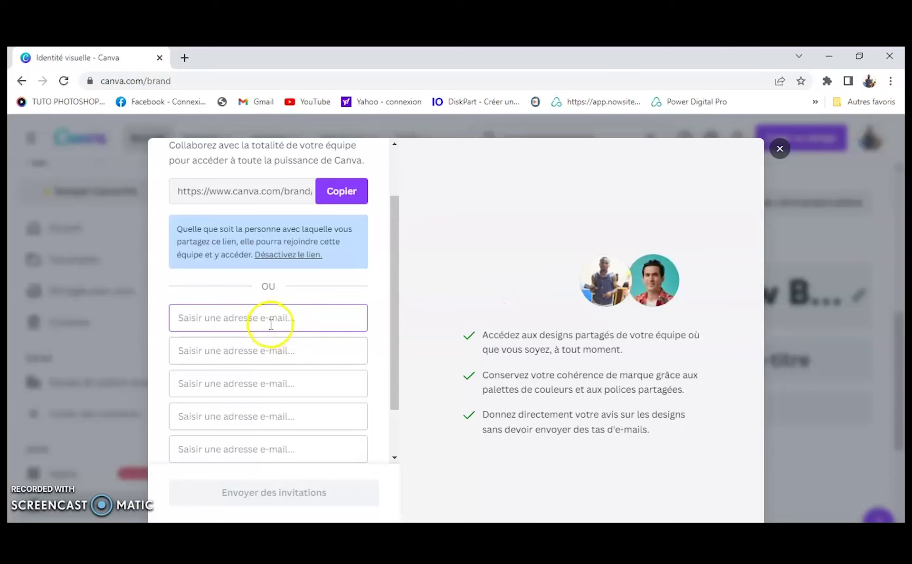
{"action": "left_click", "coordinate": [780, 149]}
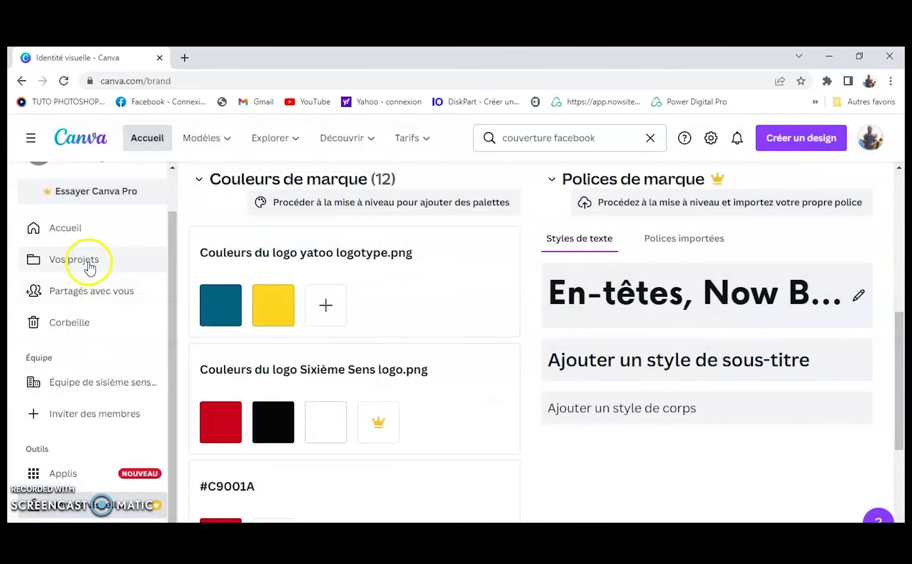
View the Dossiers section of Vos projets and the deleted designs in the Corbeille.
{"action": "left_click", "coordinate": [77, 258]}
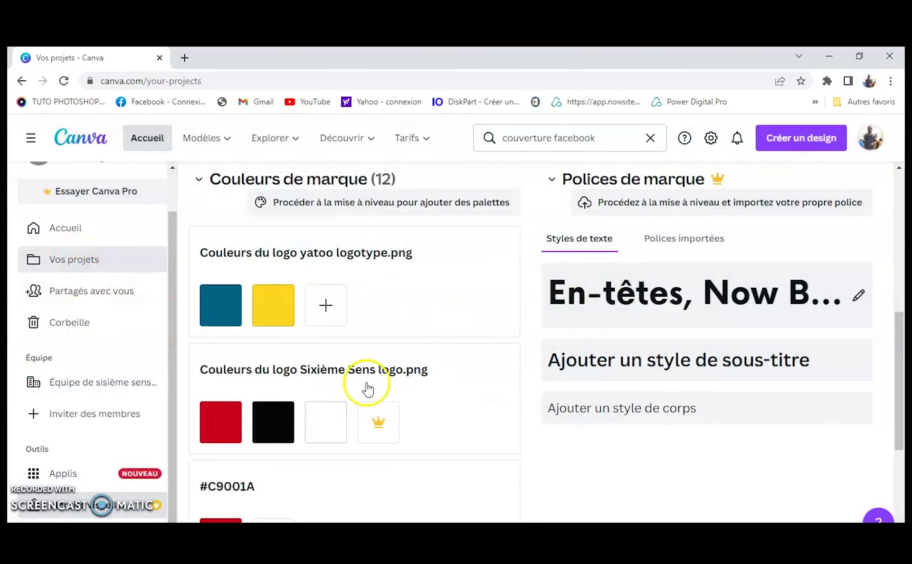
{"action": "scroll", "coordinate": [319, 426], "scroll_direction": "down", "scroll_amount": 1}
{"action": "left_click", "coordinate": [264, 349]}
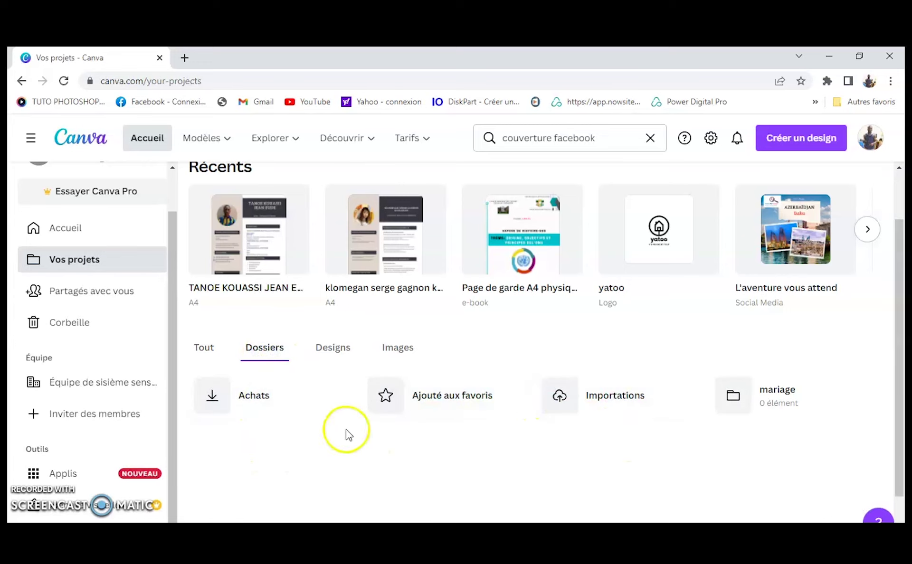
{"action": "left_click", "coordinate": [77, 321]}
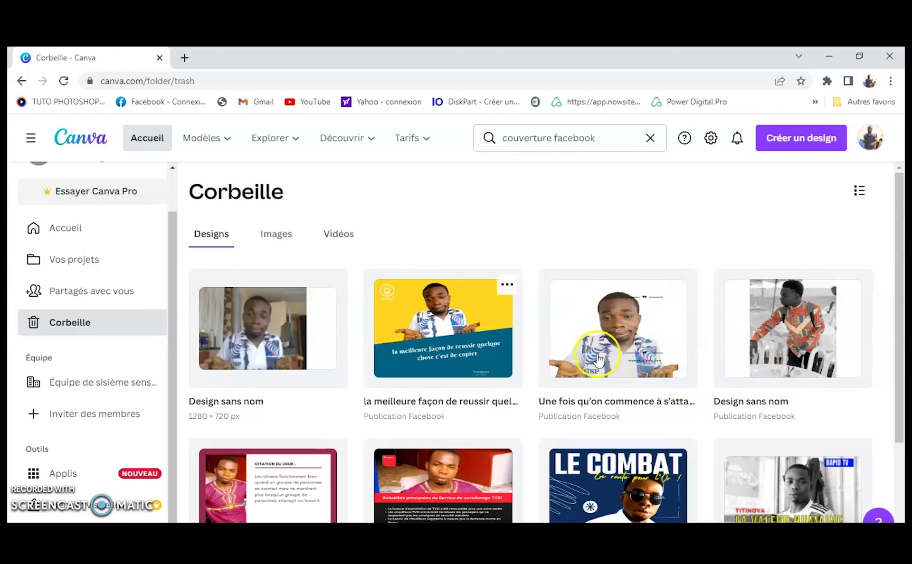
Return to the home page and create a blank Couverture Facebook design from the Vous aimerez peut-être suggestions.
{"action": "left_click", "coordinate": [81, 140]}
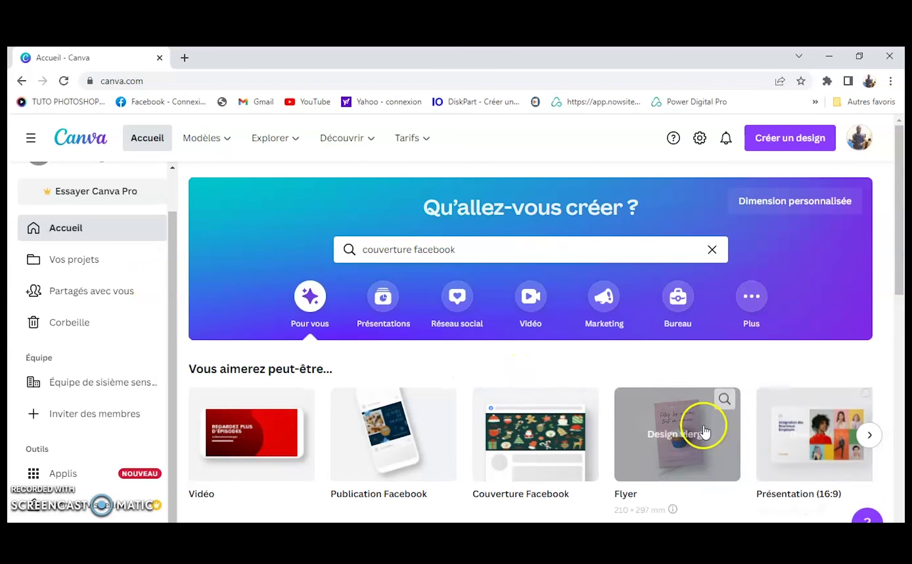
{"action": "scroll", "coordinate": [702, 427], "scroll_direction": "down", "scroll_amount": 4}
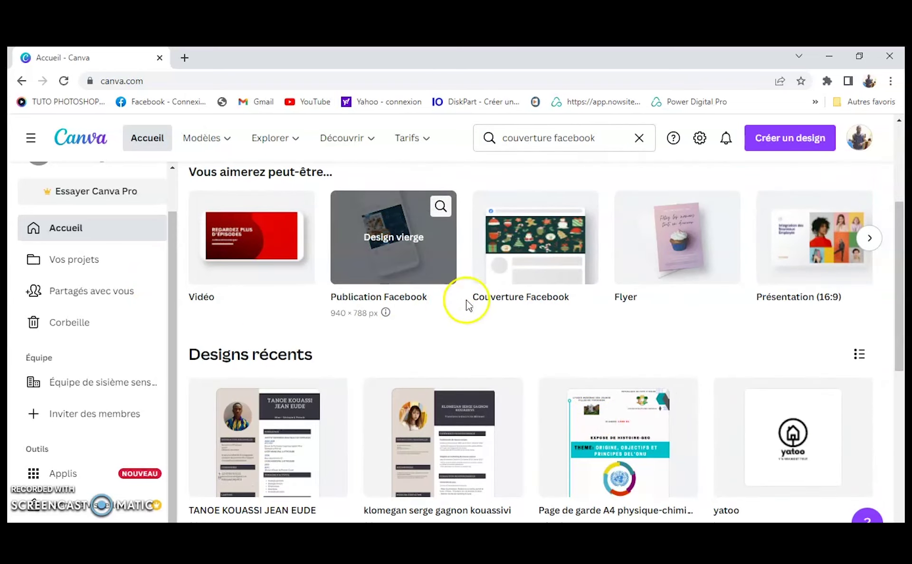
{"action": "left_click_drag", "start_coordinate": [900, 244], "coordinate": [898, 220]}
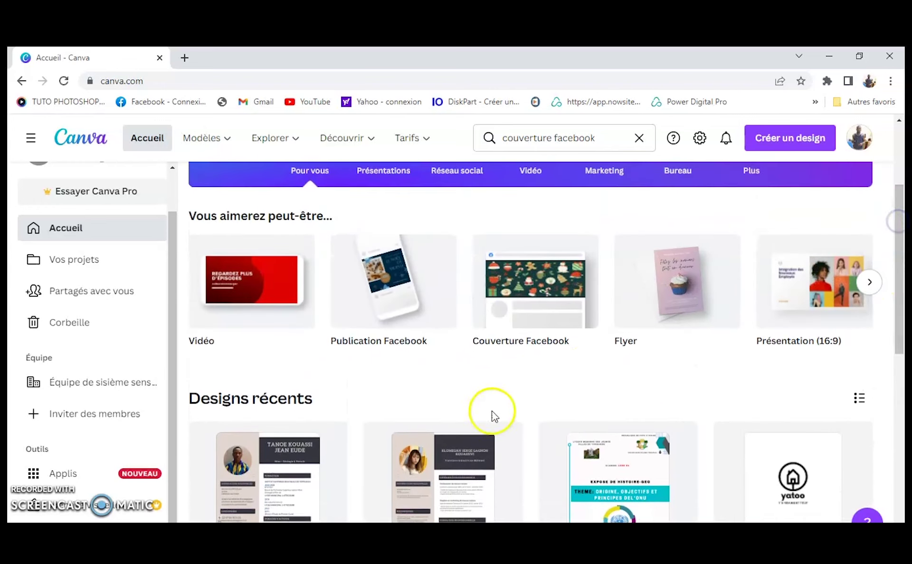
{"action": "mouse_move", "coordinate": [584, 287]}
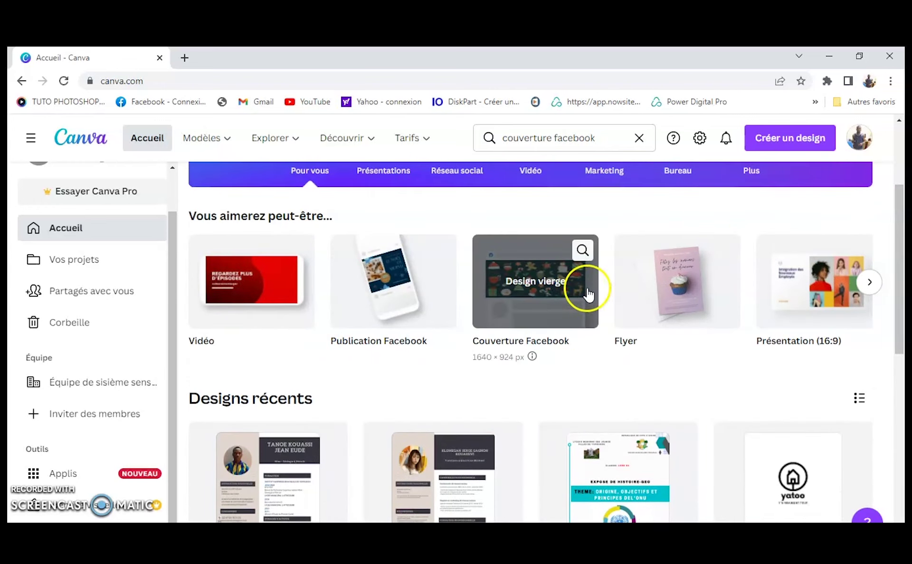
{"action": "left_click", "coordinate": [551, 304]}
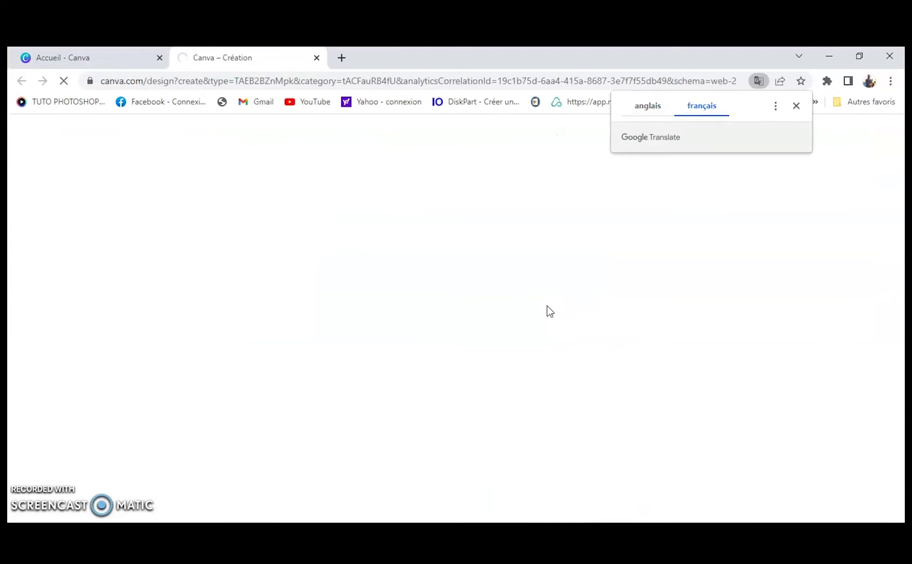
Go back to the home page and show the formats in the Plus category.
{"action": "left_click", "coordinate": [58, 58]}
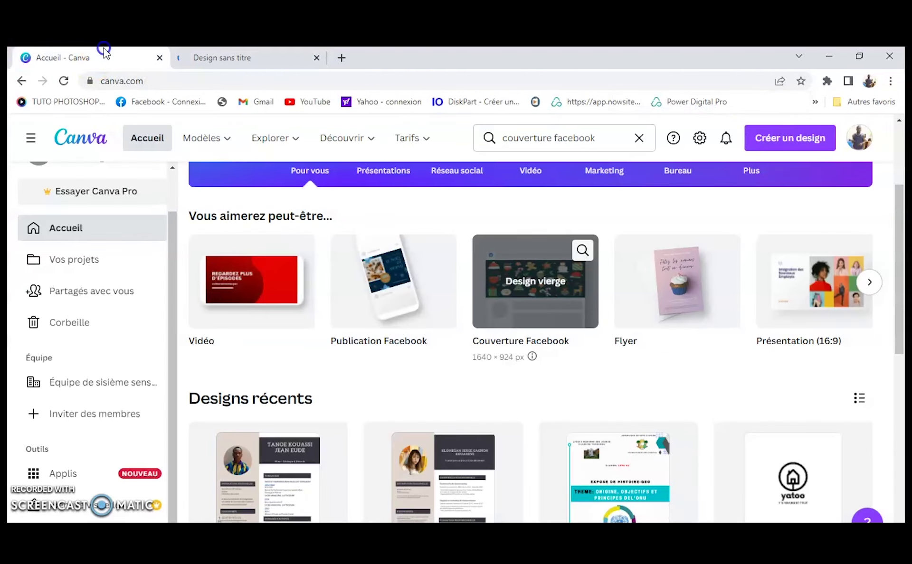
{"action": "scroll", "coordinate": [708, 347], "scroll_direction": "up", "scroll_amount": 2}
{"action": "scroll", "coordinate": [708, 347], "scroll_direction": "up", "scroll_amount": 1}
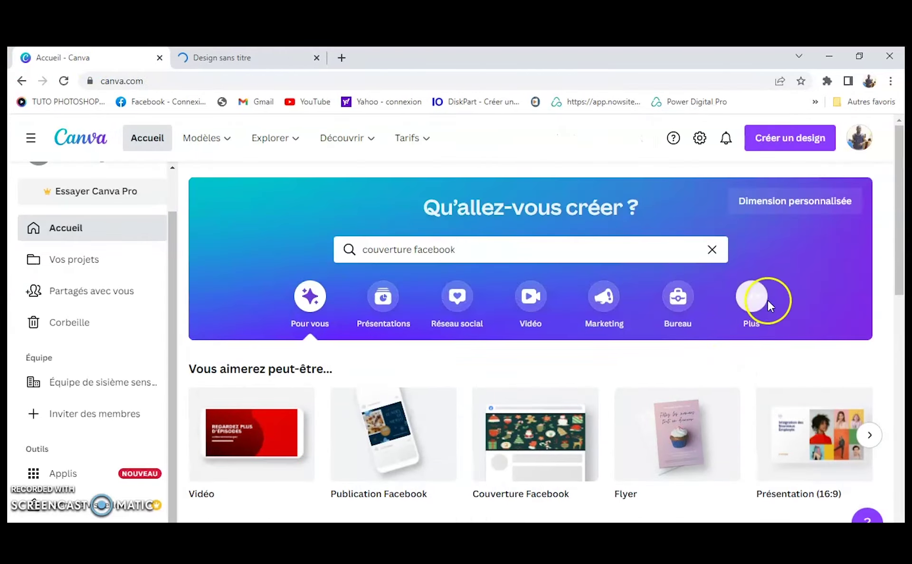
{"action": "left_click", "coordinate": [752, 297]}
{"action": "scroll", "coordinate": [425, 420], "scroll_direction": "down", "scroll_amount": 1}
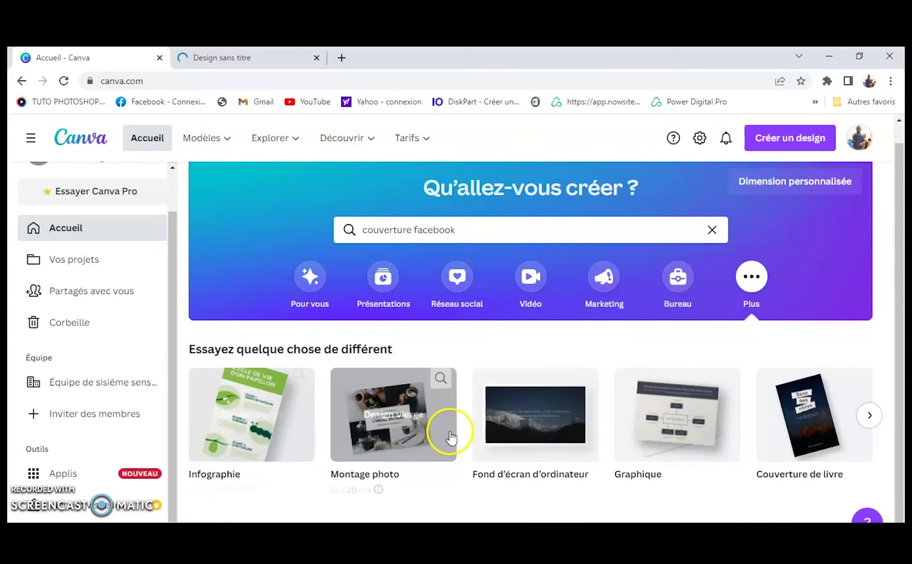
Apply the "Les Grands Bandits" template from the Pour vous section to the blank Facebook cover page.
{"action": "left_click", "coordinate": [266, 53]}
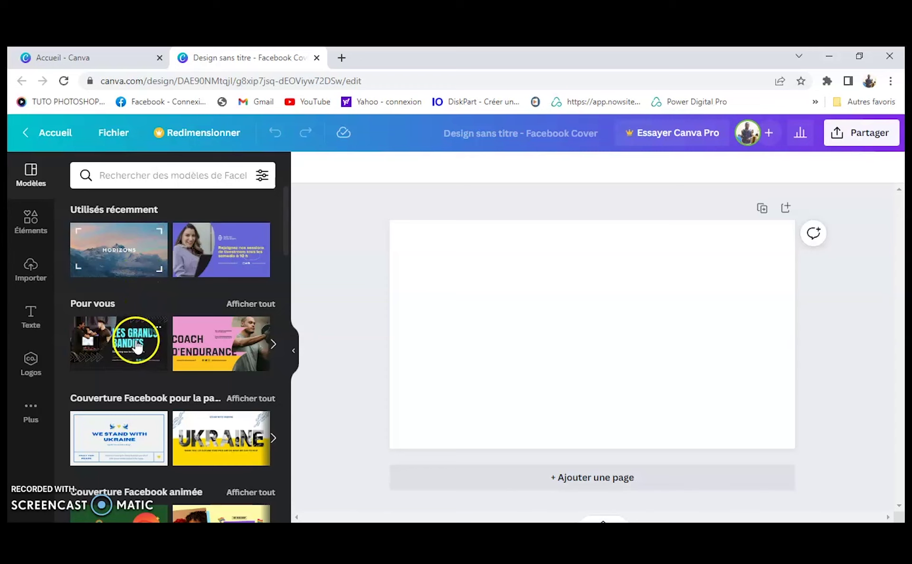
{"action": "scroll", "coordinate": [138, 344], "scroll_direction": "down", "scroll_amount": 2}
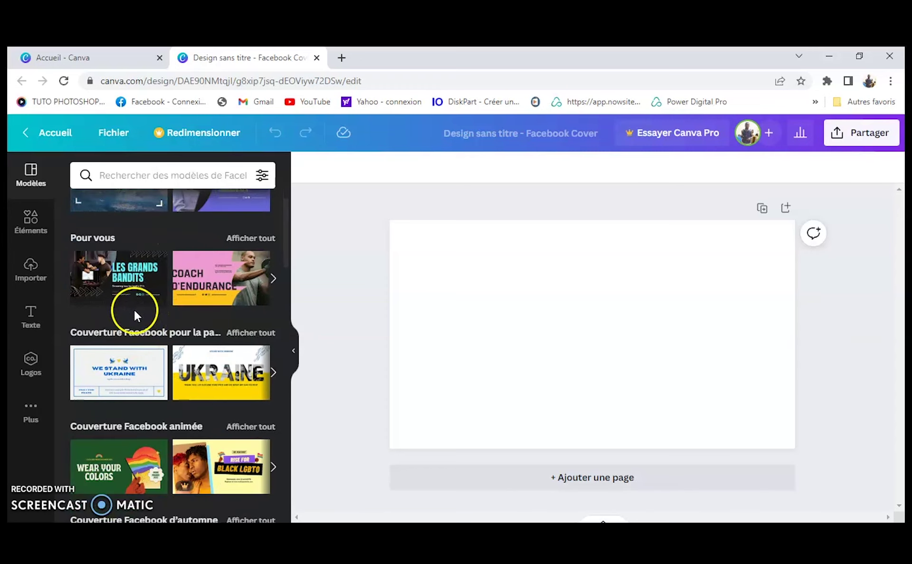
{"action": "scroll", "coordinate": [136, 312], "scroll_direction": "up", "scroll_amount": 2}
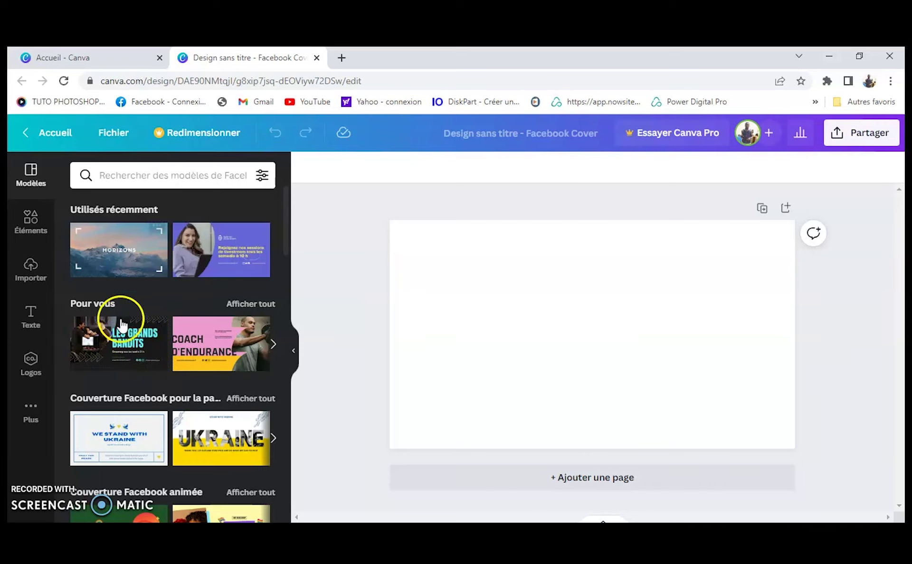
{"action": "left_click_drag", "start_coordinate": [102, 346], "coordinate": [590, 326]}
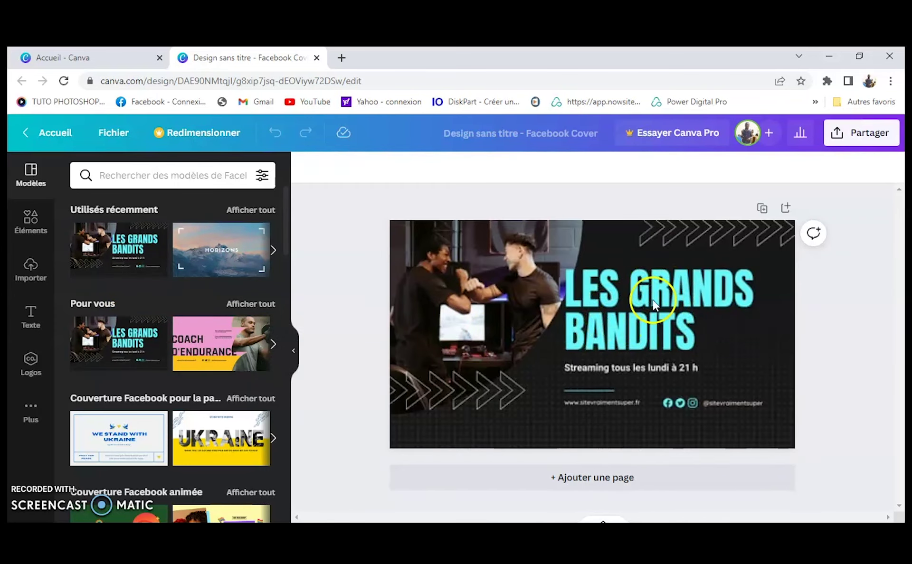
{"action": "left_click", "coordinate": [632, 317]}
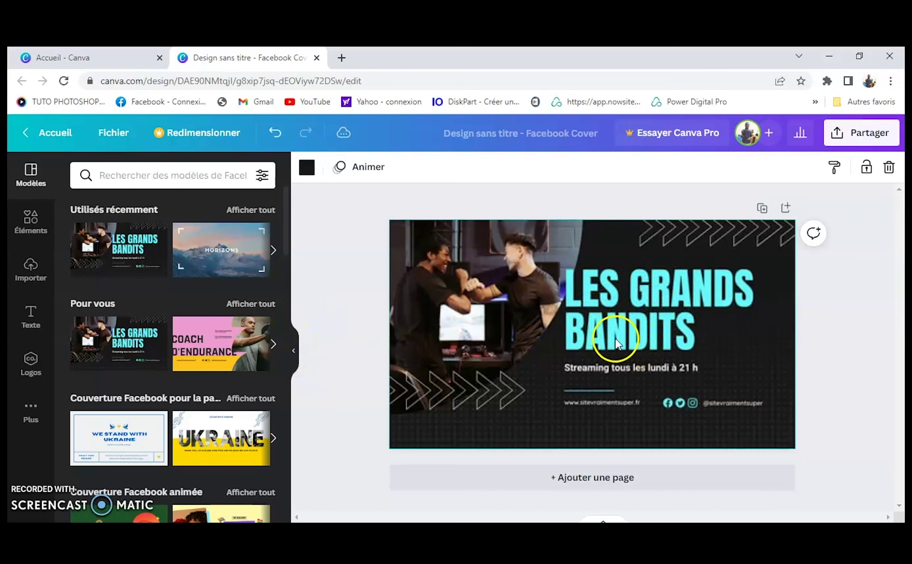
Browse the Facebook cover template categories, from the autumn and birthday themes through to stream and personal covers.
{"action": "scroll", "coordinate": [189, 331], "scroll_direction": "down", "scroll_amount": 15}
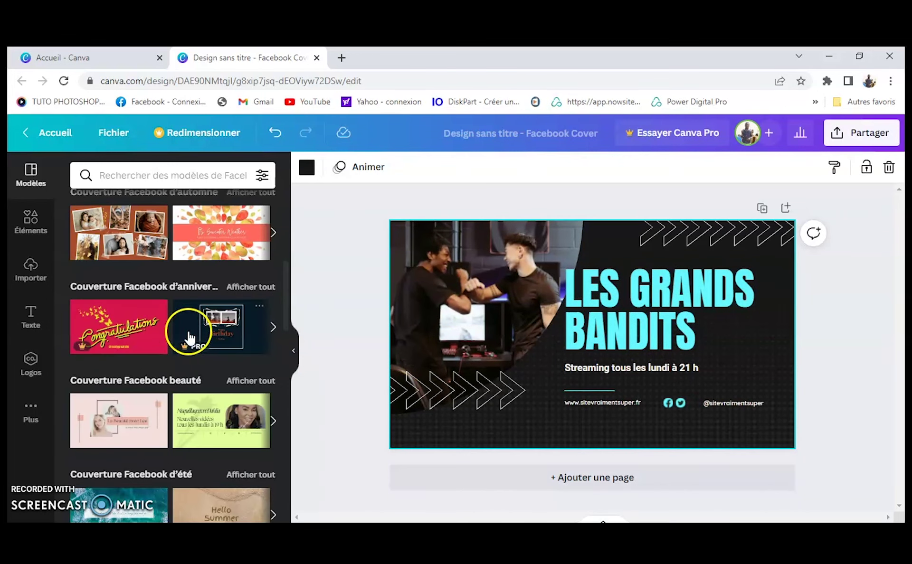
{"action": "scroll", "coordinate": [159, 351], "scroll_direction": "down", "scroll_amount": 4}
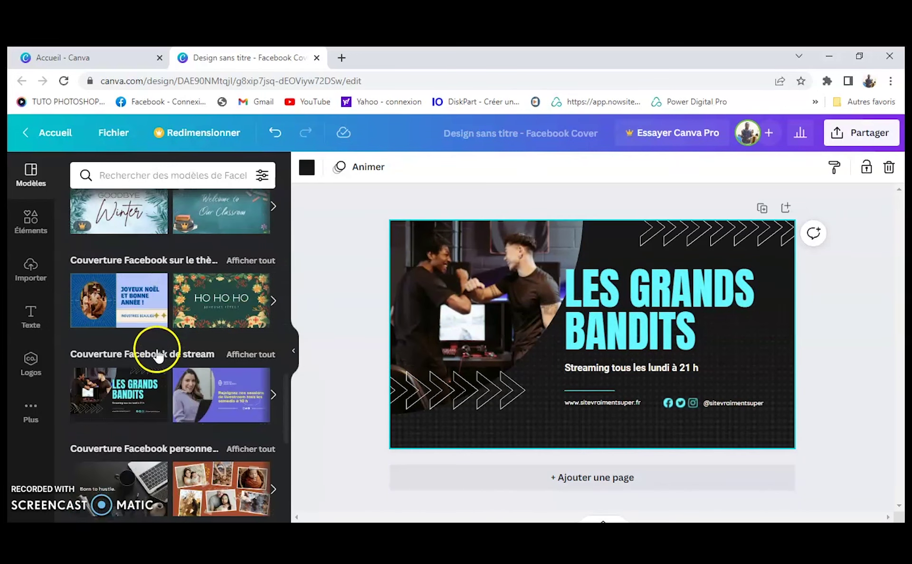
{"action": "scroll", "coordinate": [152, 352], "scroll_direction": "up", "scroll_amount": 3}
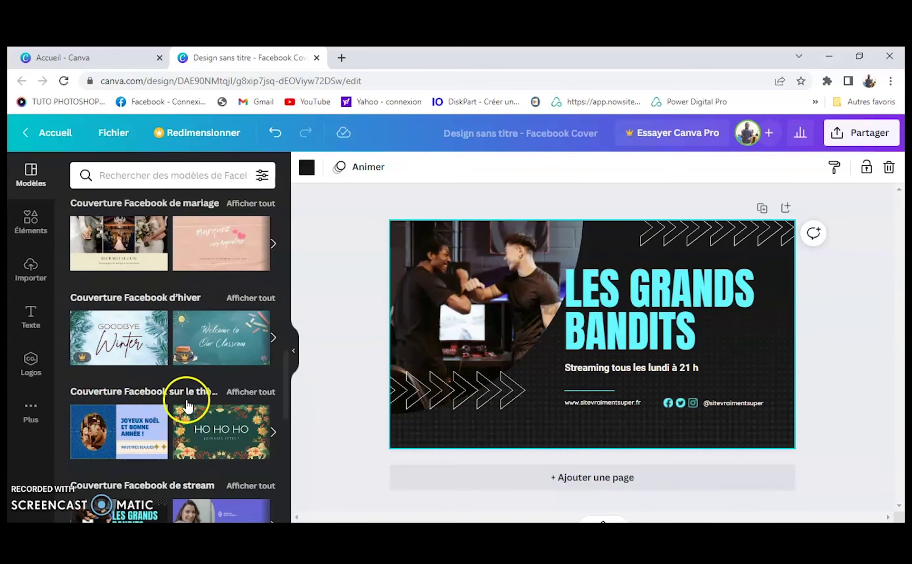
Browse the remaining Facebook cover categories and apply the green floral "HO HO HO" holiday template to the page.
{"action": "scroll", "coordinate": [214, 408], "scroll_direction": "down", "scroll_amount": 1}
{"action": "scroll", "coordinate": [214, 408], "scroll_direction": "down", "scroll_amount": 2}
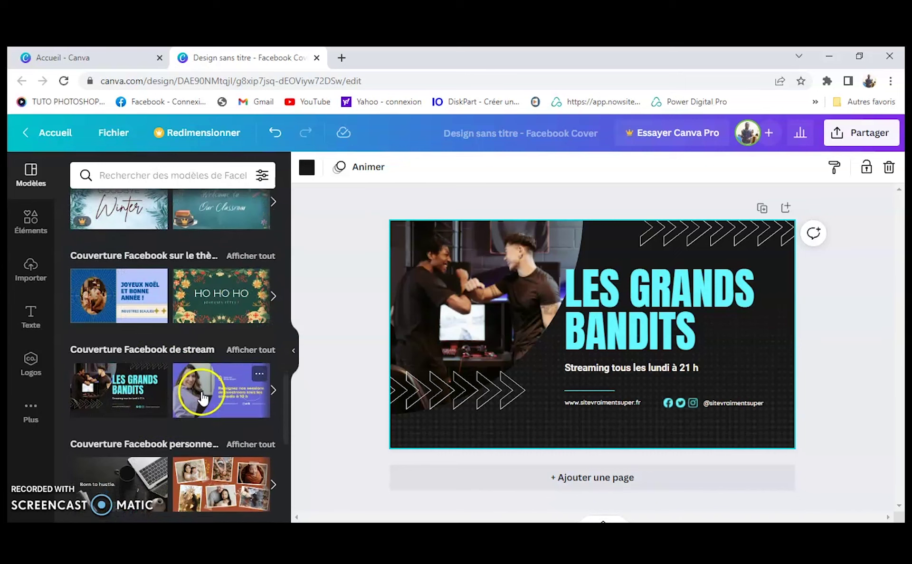
{"action": "scroll", "coordinate": [147, 407], "scroll_direction": "down", "scroll_amount": 2}
{"action": "scroll", "coordinate": [190, 402], "scroll_direction": "down", "scroll_amount": 8}
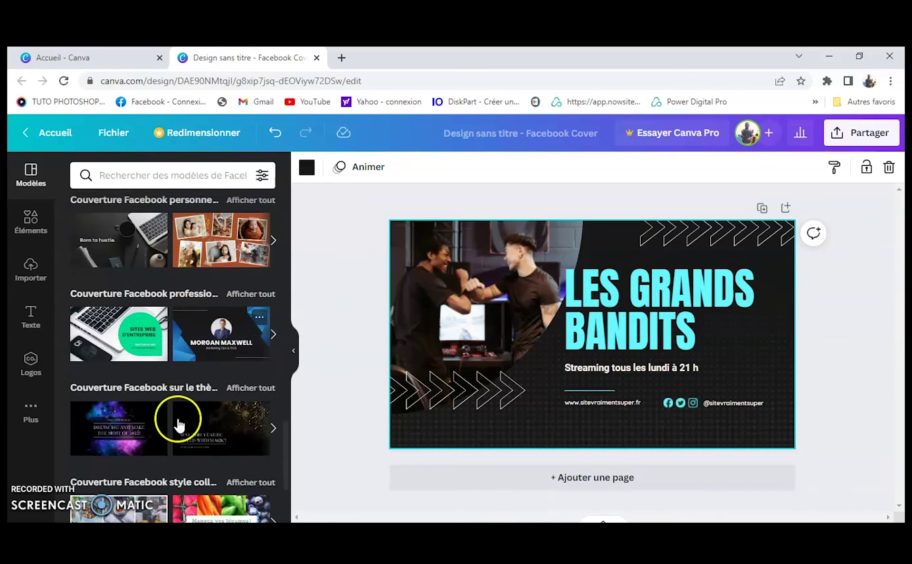
{"action": "scroll", "coordinate": [185, 403], "scroll_direction": "down", "scroll_amount": 3}
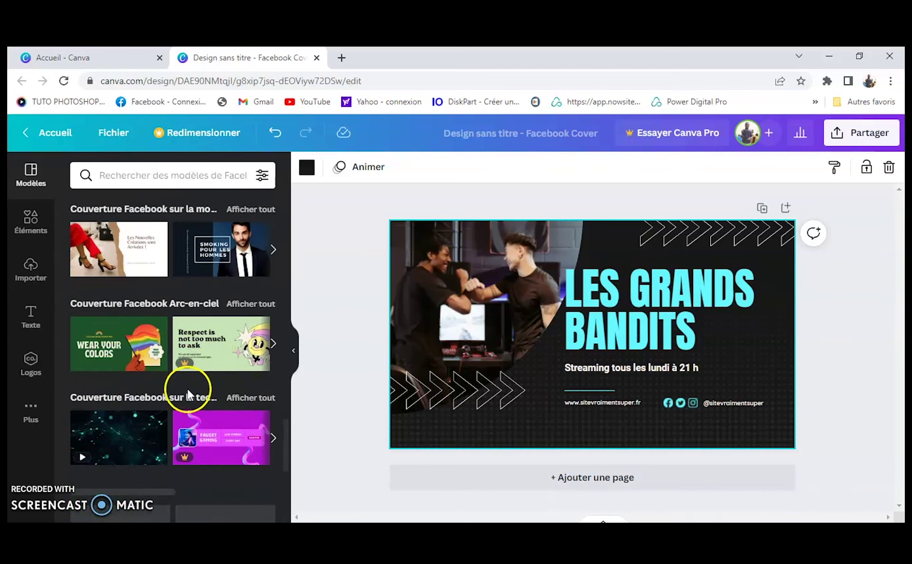
{"action": "scroll", "coordinate": [190, 389], "scroll_direction": "up", "scroll_amount": 12}
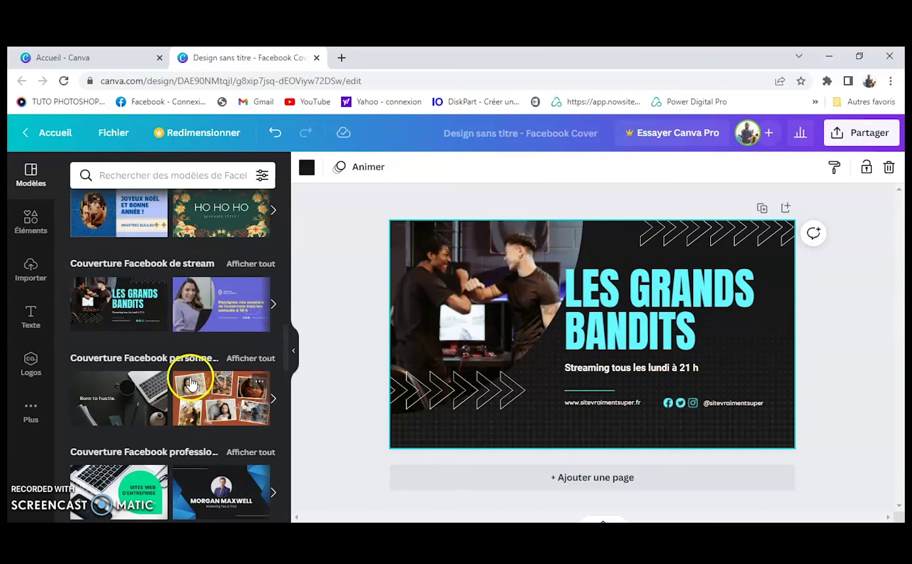
{"action": "scroll", "coordinate": [192, 376], "scroll_direction": "up", "scroll_amount": 4}
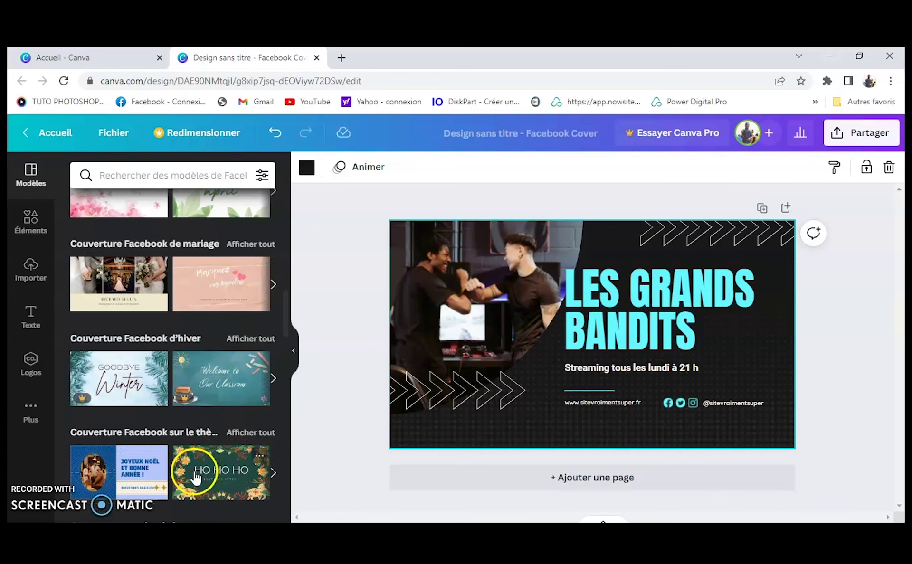
{"action": "left_click_drag", "start_coordinate": [190, 476], "coordinate": [435, 305]}
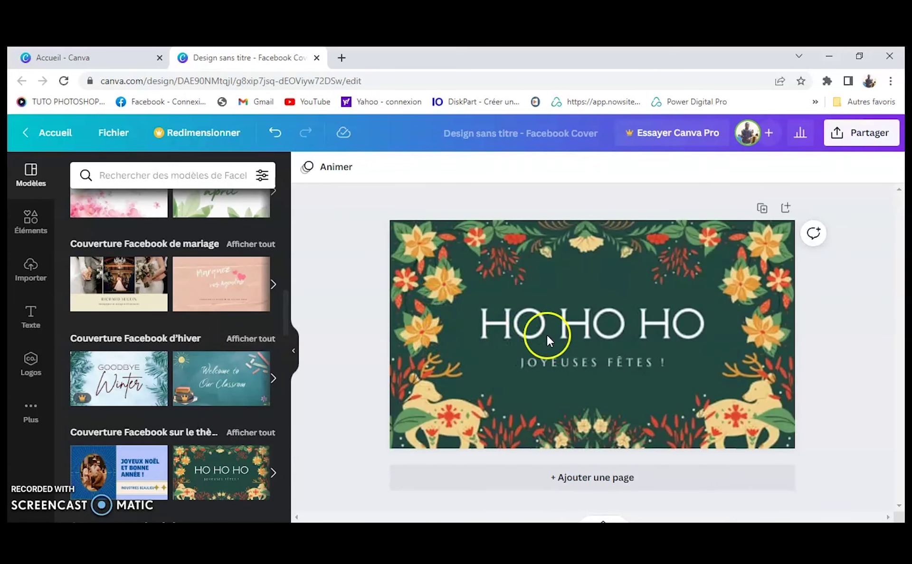
Examine the separate elements of the "HO HO HO" template by selecting its heading and the floral corner illustrations.
{"action": "left_click", "coordinate": [522, 324]}
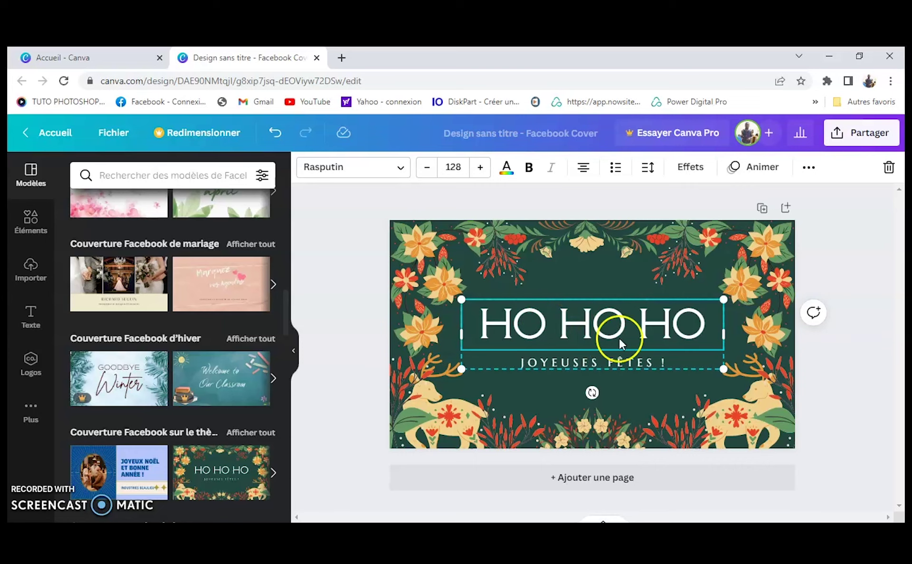
{"action": "left_click", "coordinate": [456, 270]}
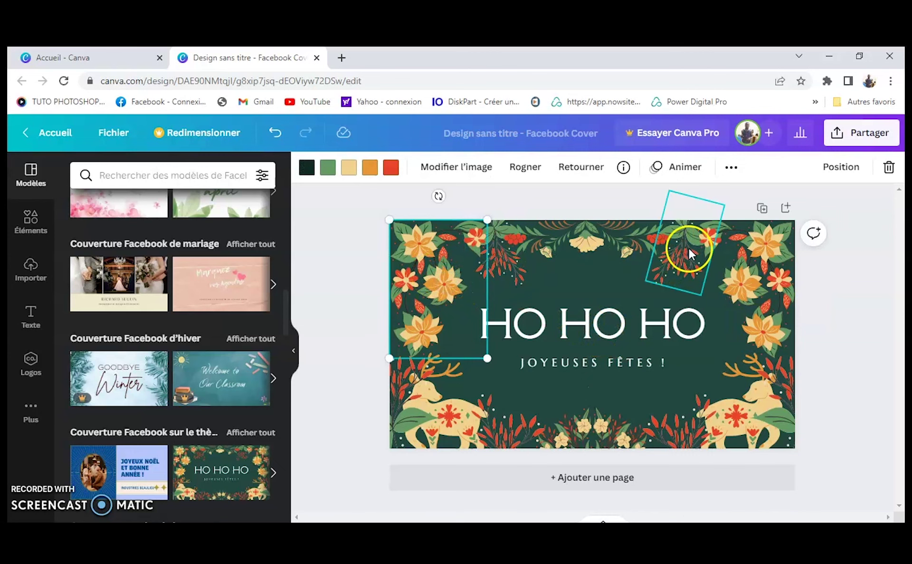
{"action": "left_click", "coordinate": [714, 251]}
{"action": "left_click", "coordinate": [635, 347]}
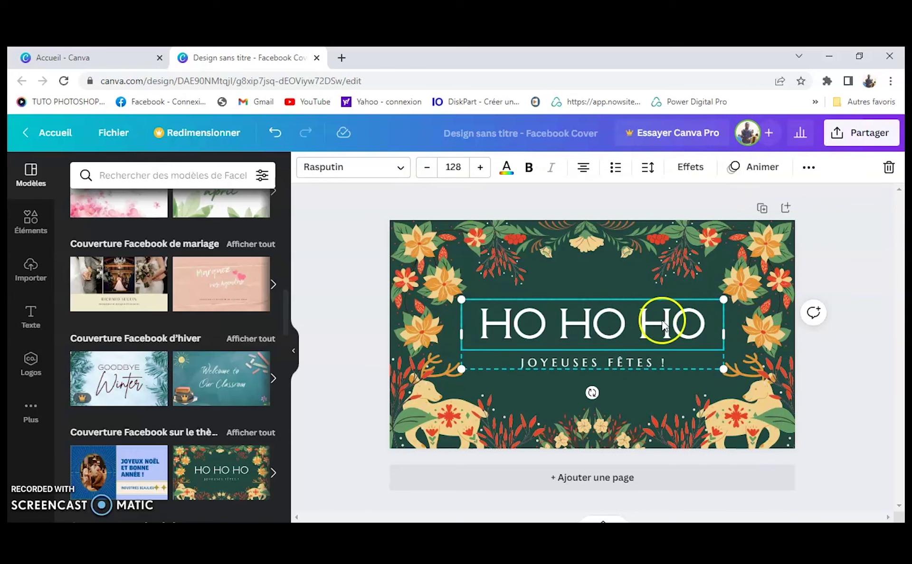
{"action": "scroll", "coordinate": [182, 328], "scroll_direction": "down", "scroll_amount": 4}
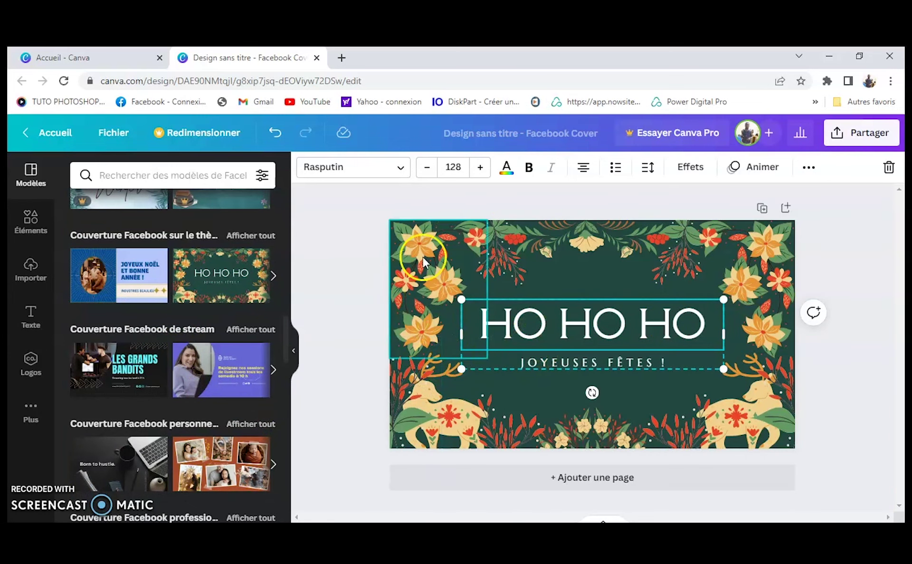
{"action": "left_click", "coordinate": [449, 266]}
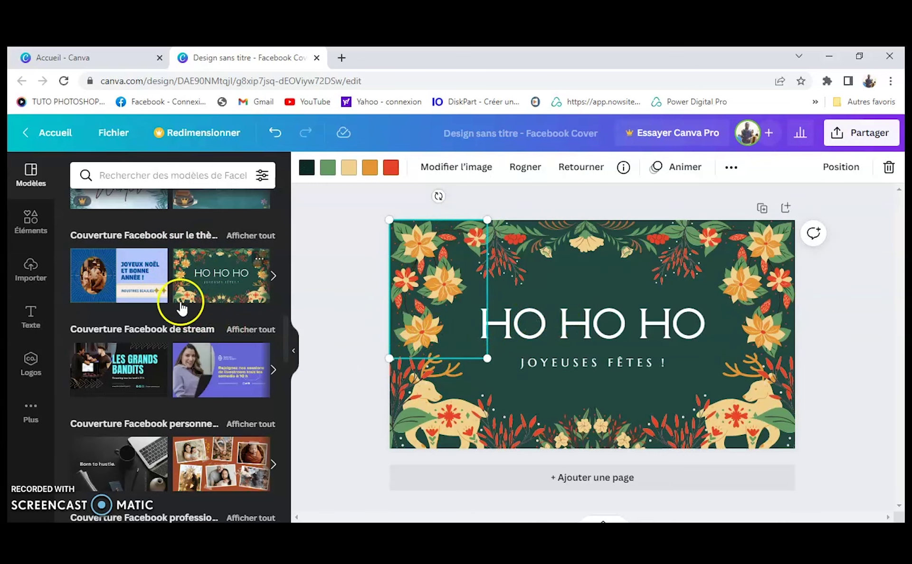
Replace the cover with the blue "Joyeux Noël et bonne année !" template.
{"action": "left_click_drag", "start_coordinate": [88, 261], "coordinate": [547, 382]}
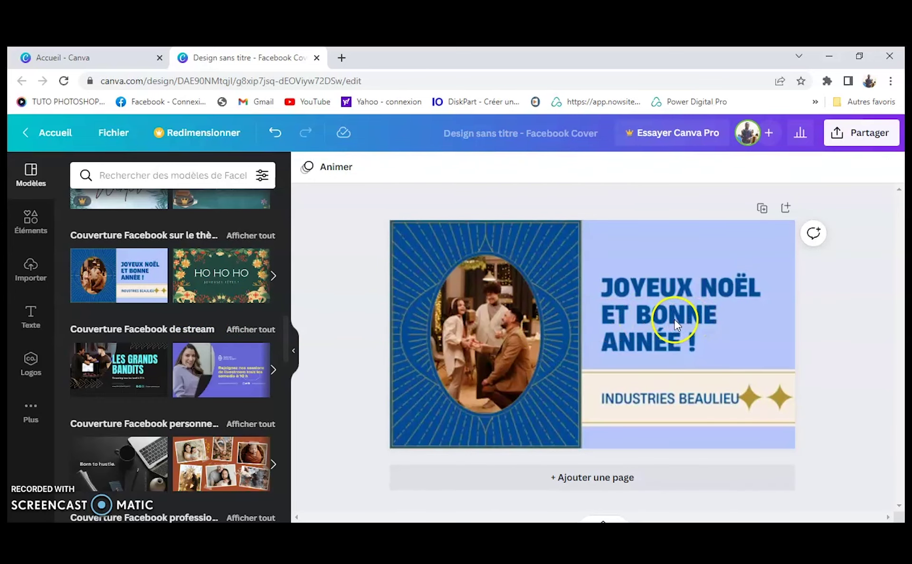
{"action": "left_click", "coordinate": [500, 382]}
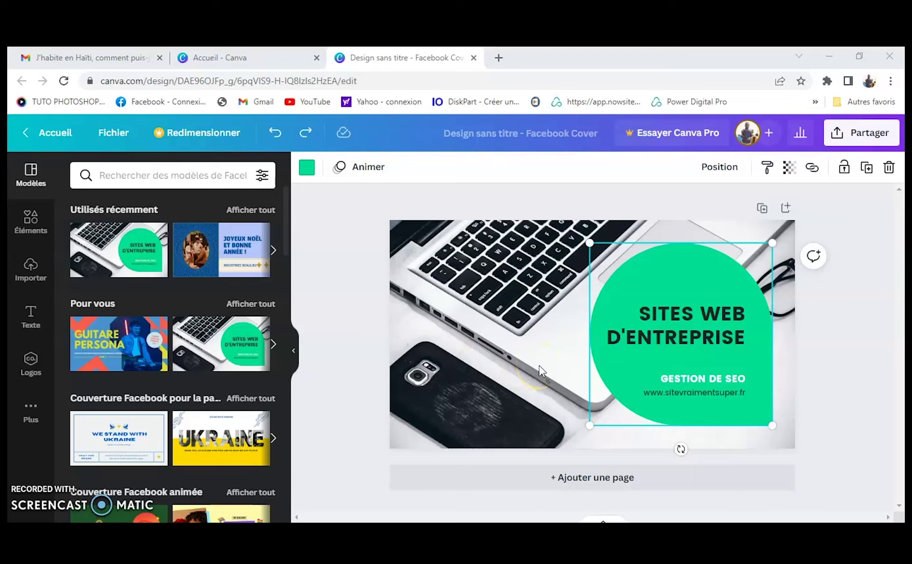
Examine the "Sites web d'entreprise" cover's editable parts by selecting its heading text and background photo.
{"action": "left_click", "coordinate": [661, 349]}
{"action": "left_click", "coordinate": [676, 321]}
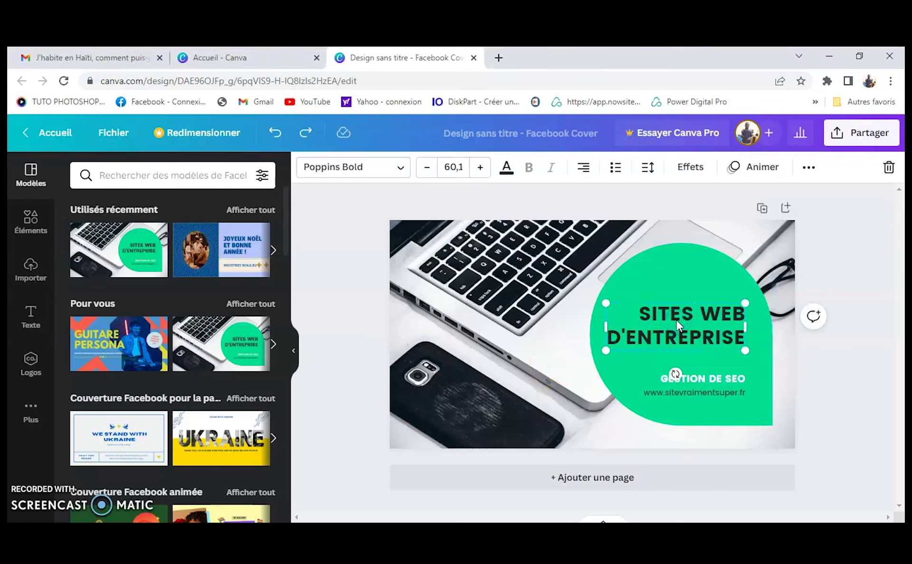
{"action": "left_click", "coordinate": [507, 297]}
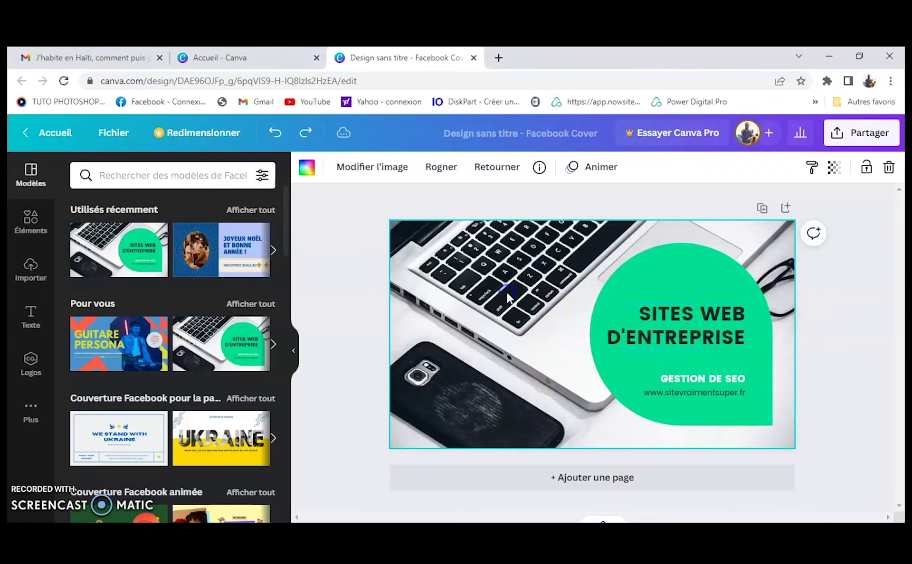
{"action": "left_click", "coordinate": [700, 313]}
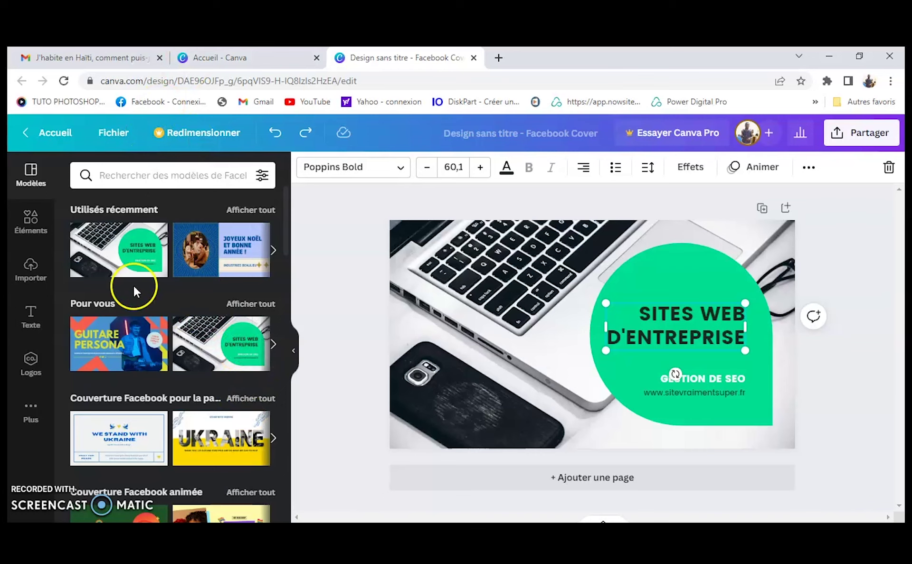
Apply the lime-green makeup template with "Nouvelles vidéos tous les lundis à 19 h" from the Couverture Facebook beauté category.
{"action": "scroll", "coordinate": [230, 344], "scroll_direction": "down", "scroll_amount": 3}
{"action": "scroll", "coordinate": [230, 344], "scroll_direction": "down", "scroll_amount": 3}
{"action": "scroll", "coordinate": [214, 352], "scroll_direction": "up", "scroll_amount": 1}
{"action": "scroll", "coordinate": [219, 359], "scroll_direction": "down", "scroll_amount": 1}
{"action": "scroll", "coordinate": [219, 361], "scroll_direction": "down", "scroll_amount": 3}
{"action": "left_click", "coordinate": [203, 355]}
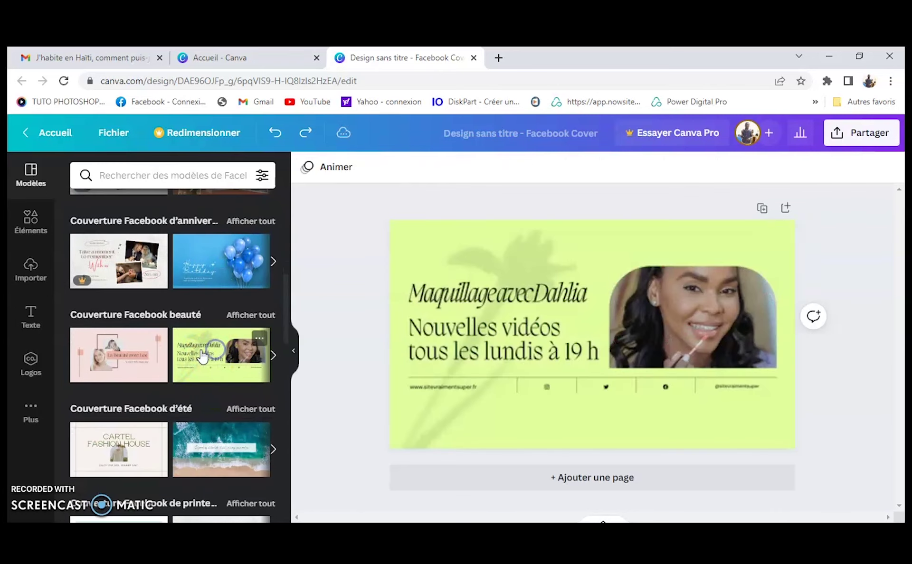
{"action": "left_click_drag", "start_coordinate": [203, 354], "coordinate": [452, 314]}
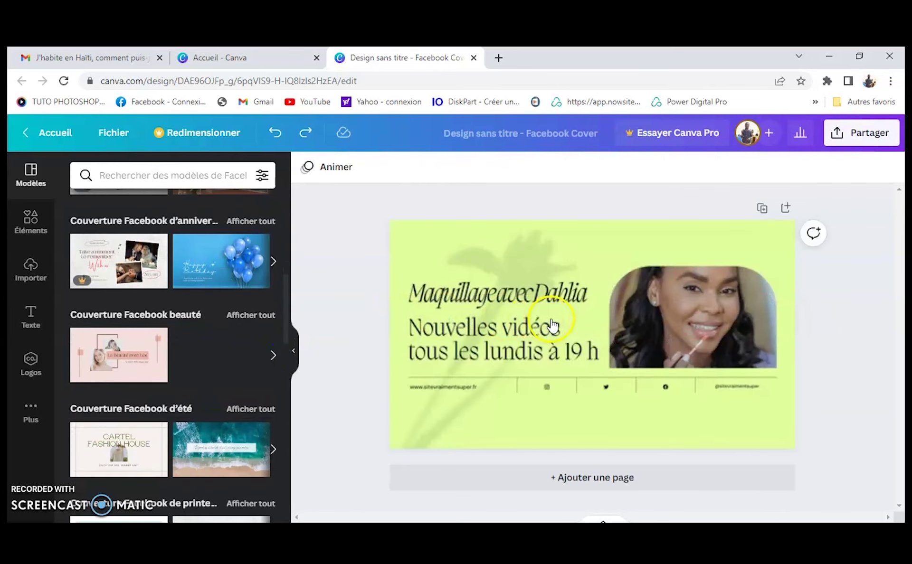
{"action": "left_click", "coordinate": [592, 338]}
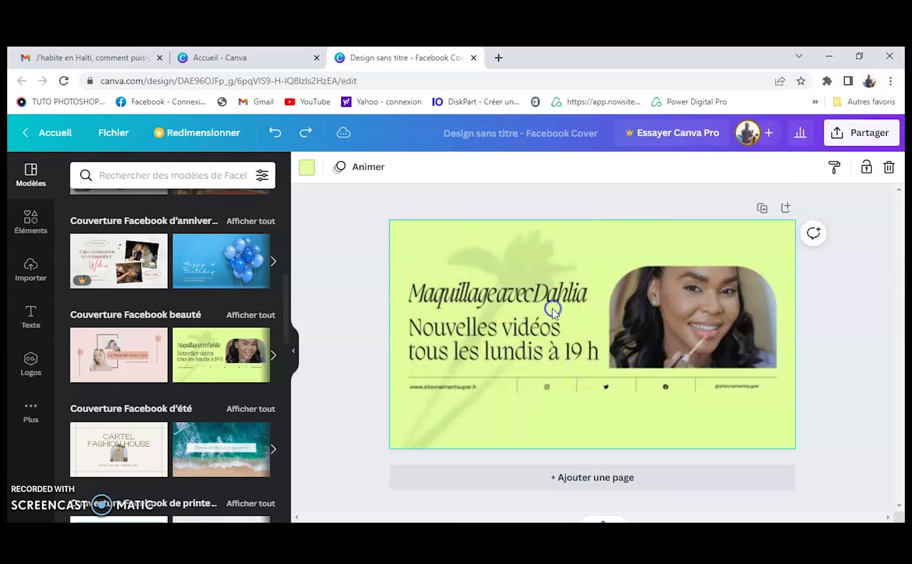
Try moving the italic makeup title to the cover's upper-left corner, and undo the move.
{"action": "left_click", "coordinate": [531, 295]}
{"action": "left_click", "coordinate": [591, 300]}
{"action": "left_click", "coordinate": [345, 212]}
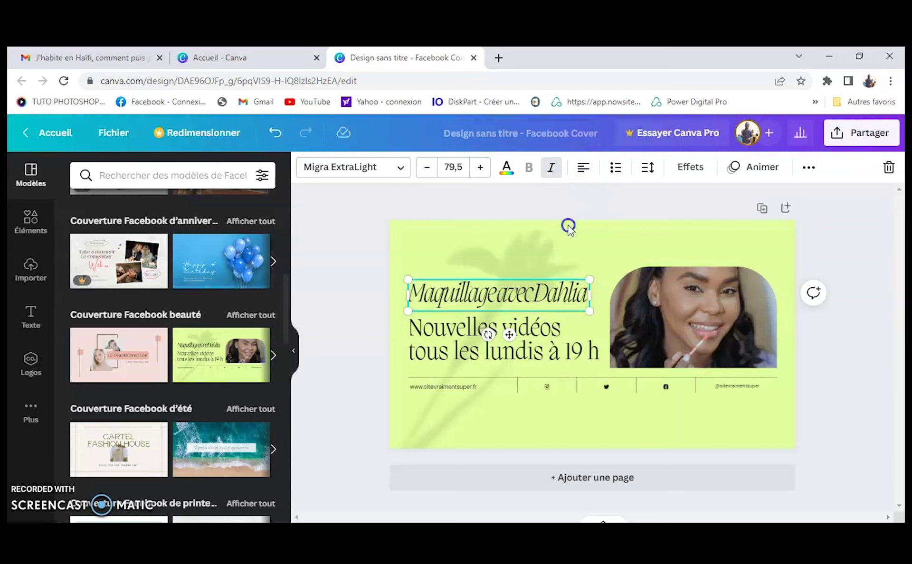
{"action": "double_click", "coordinate": [501, 292]}
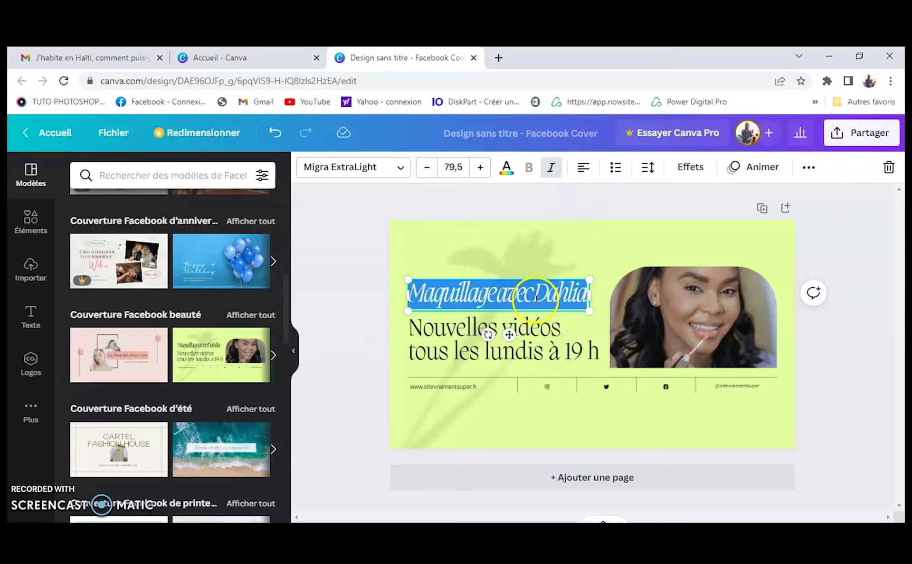
{"action": "left_click_drag", "start_coordinate": [542, 314], "coordinate": [517, 262]}
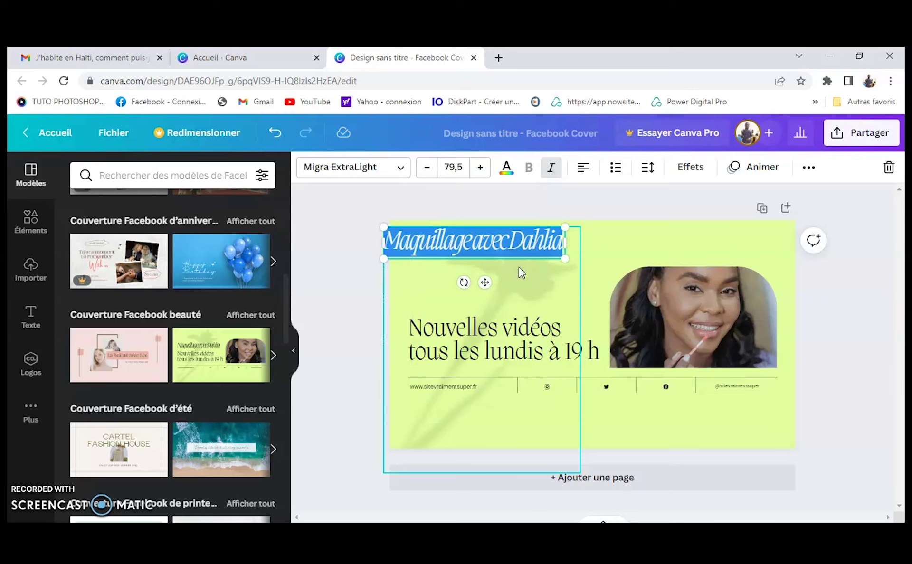
{"action": "key", "text": "ctrl+z"}
{"action": "left_click", "coordinate": [566, 247]}
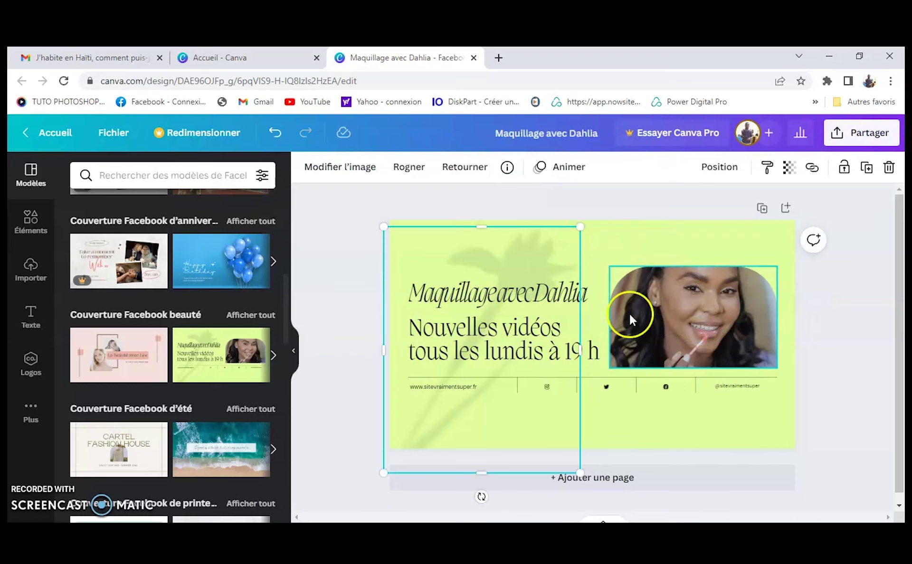
Replace the italic makeup title's text with "briene".
{"action": "left_click", "coordinate": [547, 299]}
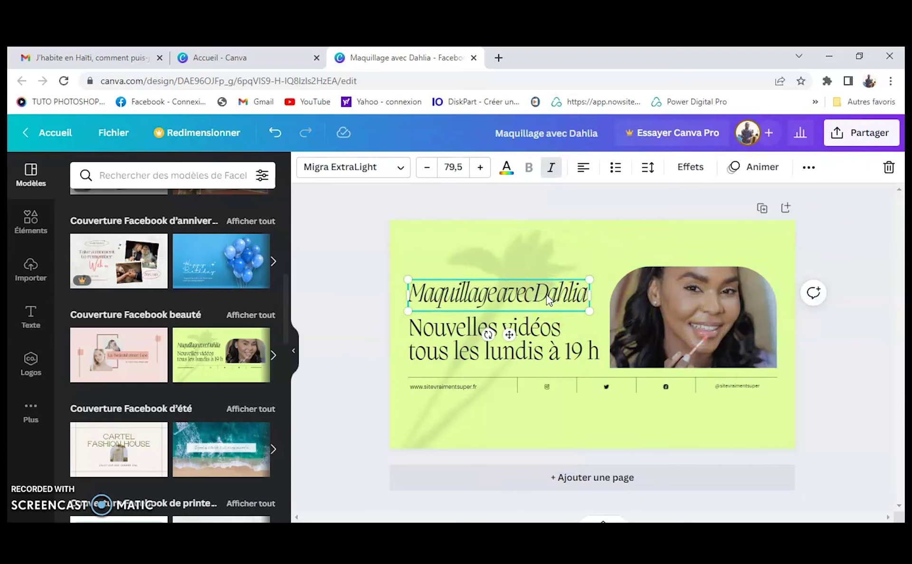
{"action": "left_click", "coordinate": [547, 297]}
{"action": "left_click", "coordinate": [547, 294]}
{"action": "double_click", "coordinate": [548, 295]}
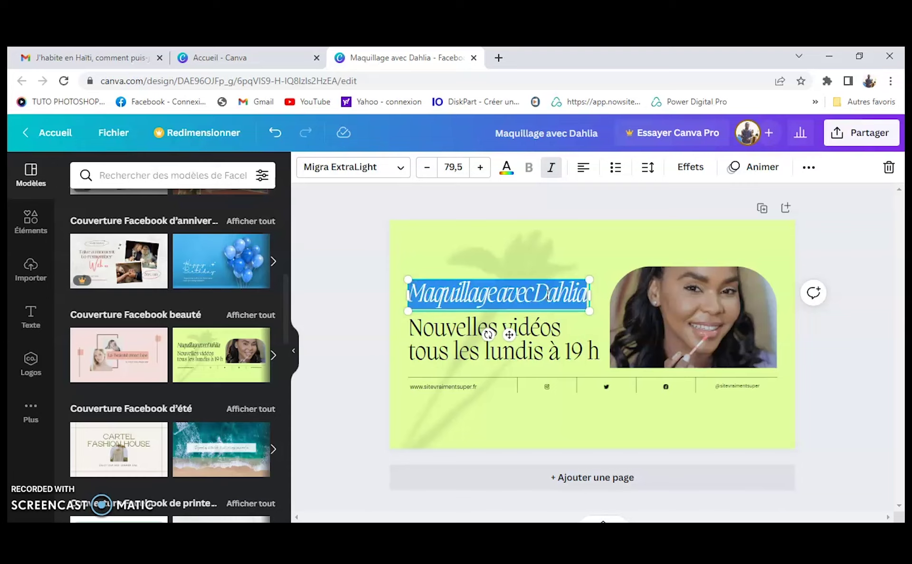
{"action": "type", "text": "brie"}
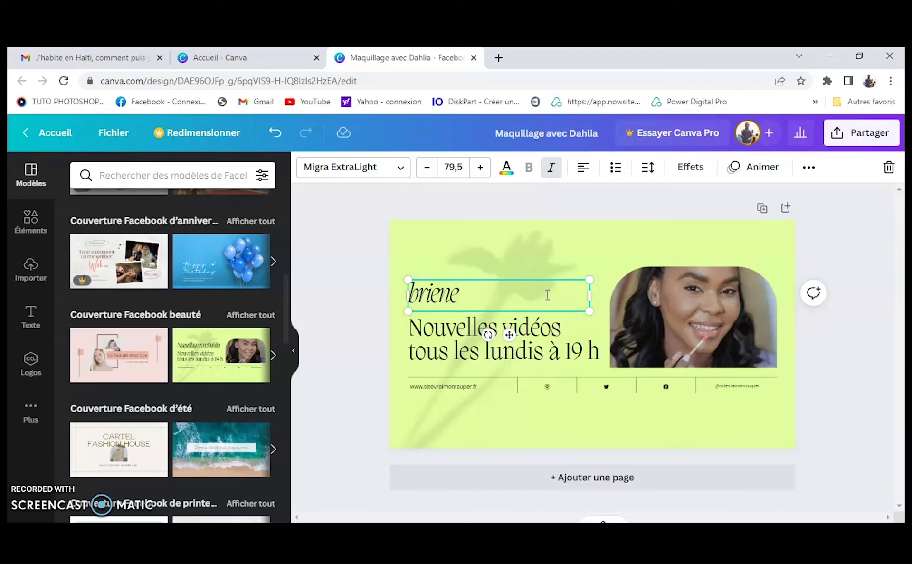
Undo the title's text change to restore the template wording, trying out undo and redo.
{"action": "left_click", "coordinate": [276, 133]}
{"action": "left_click", "coordinate": [278, 136]}
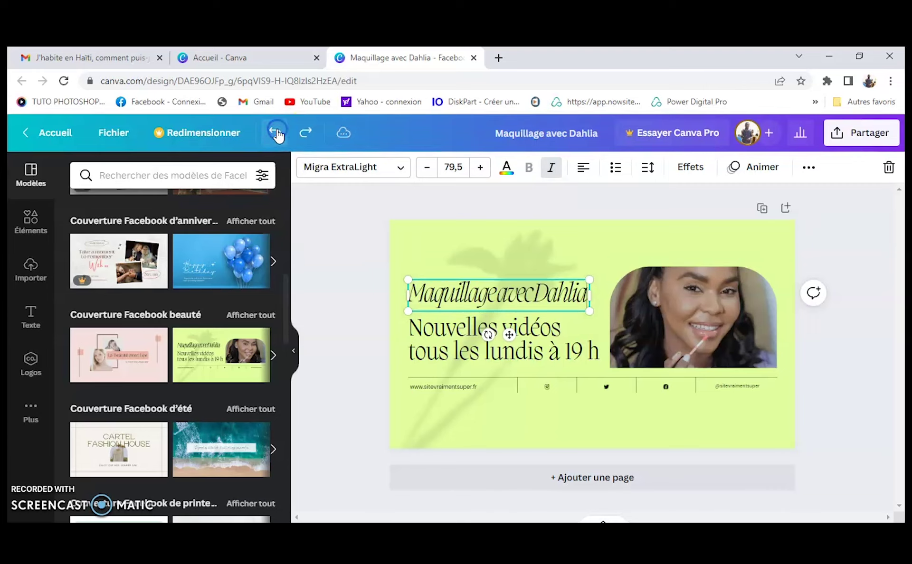
{"action": "left_click", "coordinate": [278, 136]}
{"action": "left_click", "coordinate": [306, 135]}
Enlarge the woman's photo within its rounded frame so the crop closes in on her eyes, and apply the crop.
{"action": "left_click", "coordinate": [672, 313]}
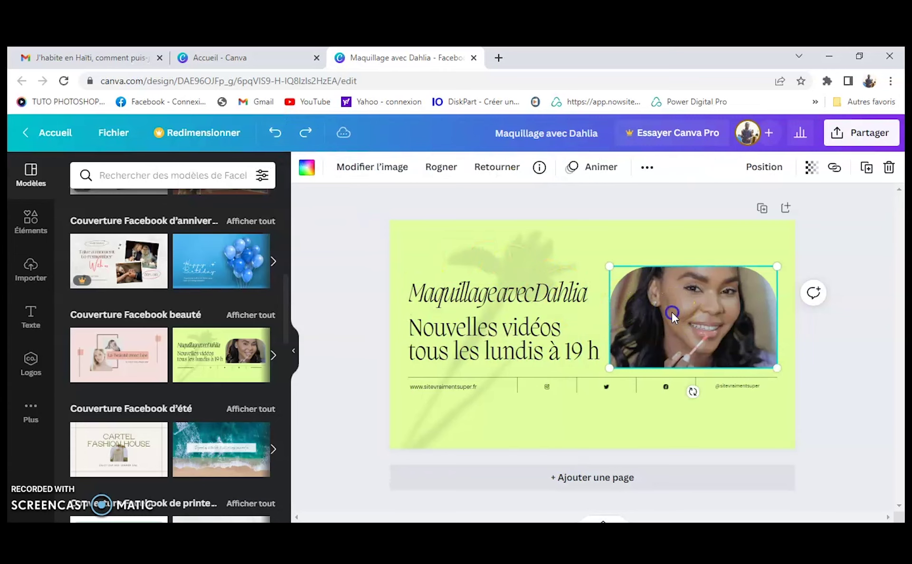
{"action": "double_click", "coordinate": [675, 301]}
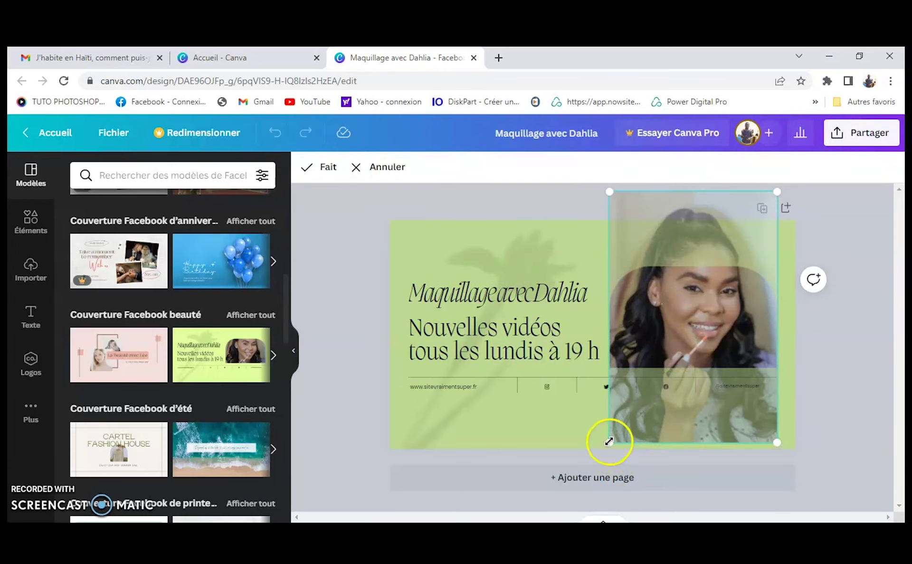
{"action": "left_click_drag", "start_coordinate": [608, 442], "coordinate": [482, 522]}
{"action": "left_click_drag", "start_coordinate": [776, 193], "coordinate": [805, 148]}
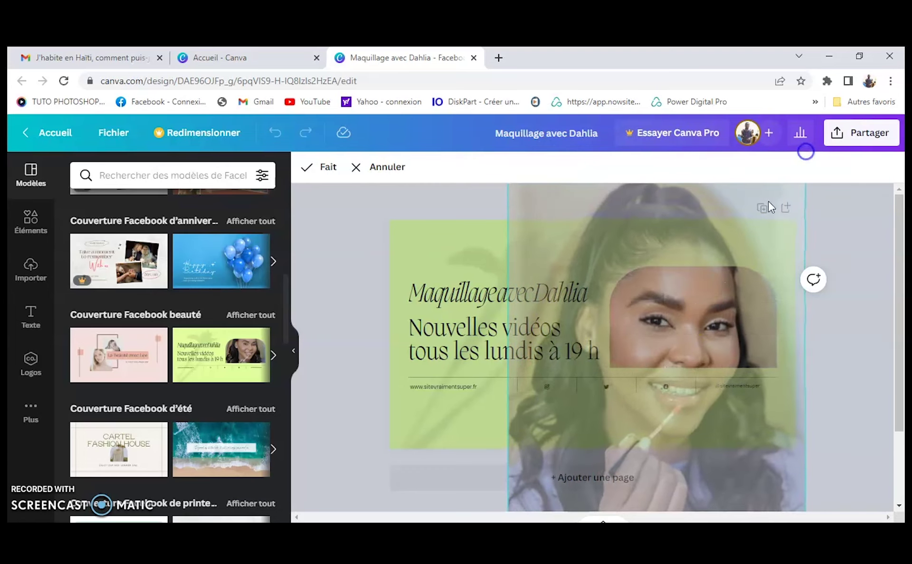
{"action": "scroll", "coordinate": [677, 320], "scroll_direction": "down", "scroll_amount": 2}
{"action": "scroll", "coordinate": [706, 270], "scroll_direction": "up", "scroll_amount": 2}
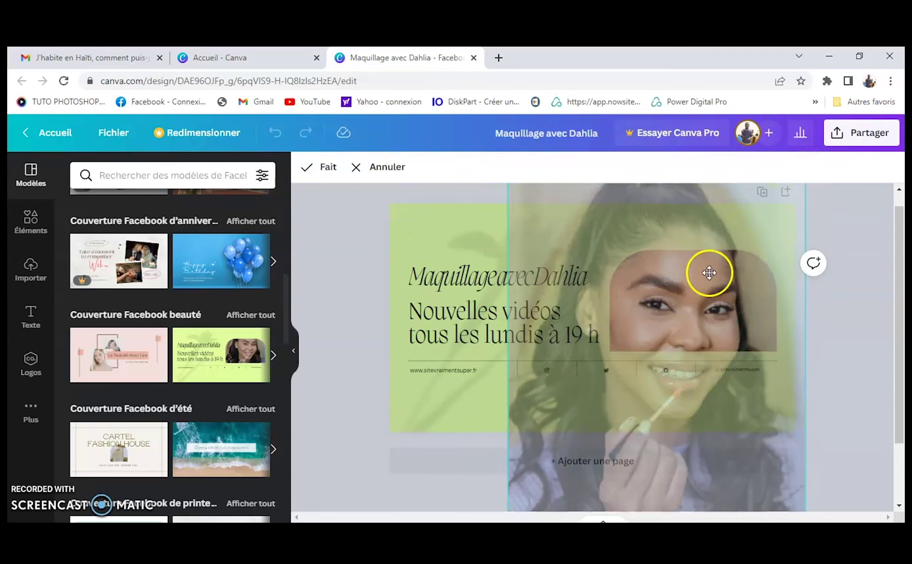
{"action": "left_click", "coordinate": [708, 273]}
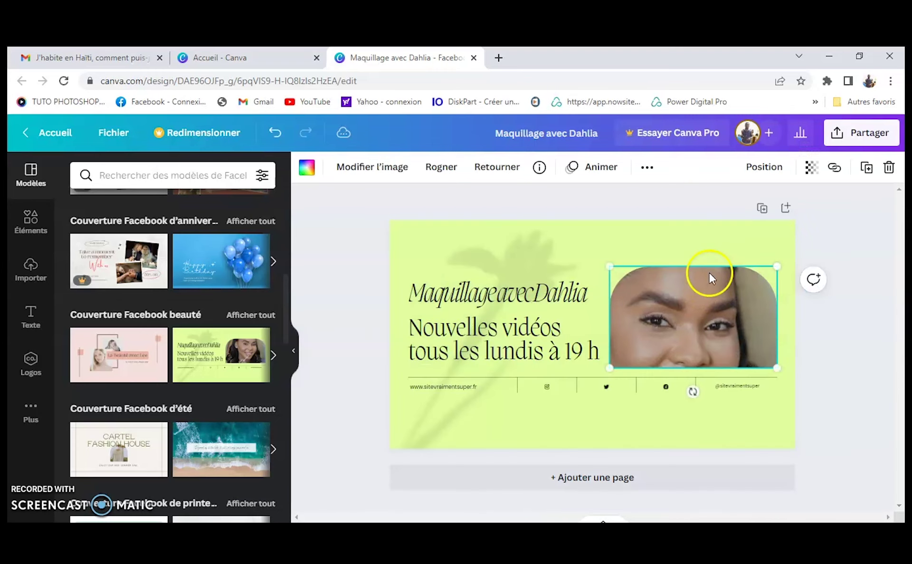
Shrink the woman's photo within its rounded frame to the frame's width and shift it down so her whole face shows.
{"action": "double_click", "coordinate": [694, 309]}
{"action": "mouse_move", "coordinate": [691, 311]}
{"action": "left_mouse_down"}
{"action": "mouse_move", "coordinate": [655, 322]}
{"action": "mouse_move", "coordinate": [674, 313]}
{"action": "left_mouse_up"}
{"action": "scroll", "coordinate": [603, 444], "scroll_direction": "down", "scroll_amount": 2}
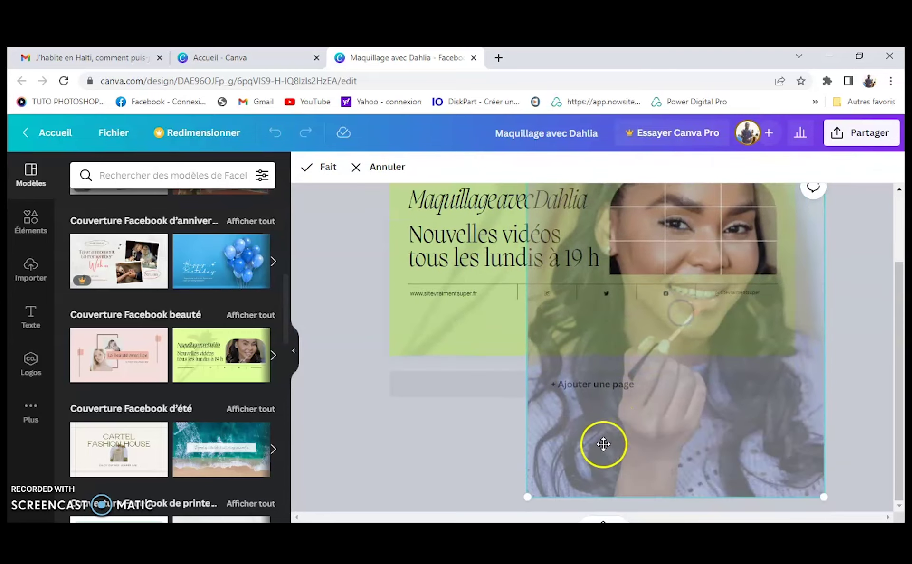
{"action": "left_click_drag", "start_coordinate": [528, 497], "coordinate": [609, 375]}
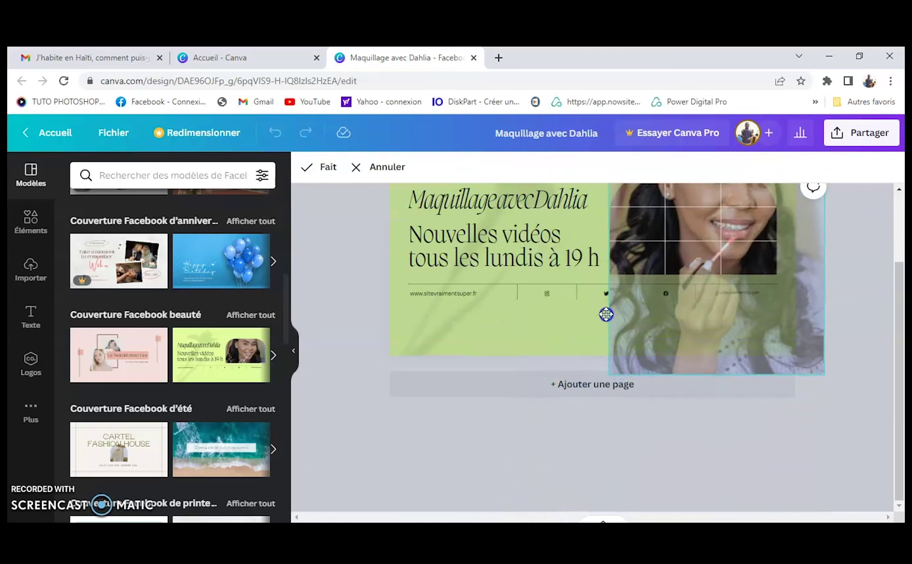
{"action": "scroll", "coordinate": [696, 322], "scroll_direction": "up", "scroll_amount": 2}
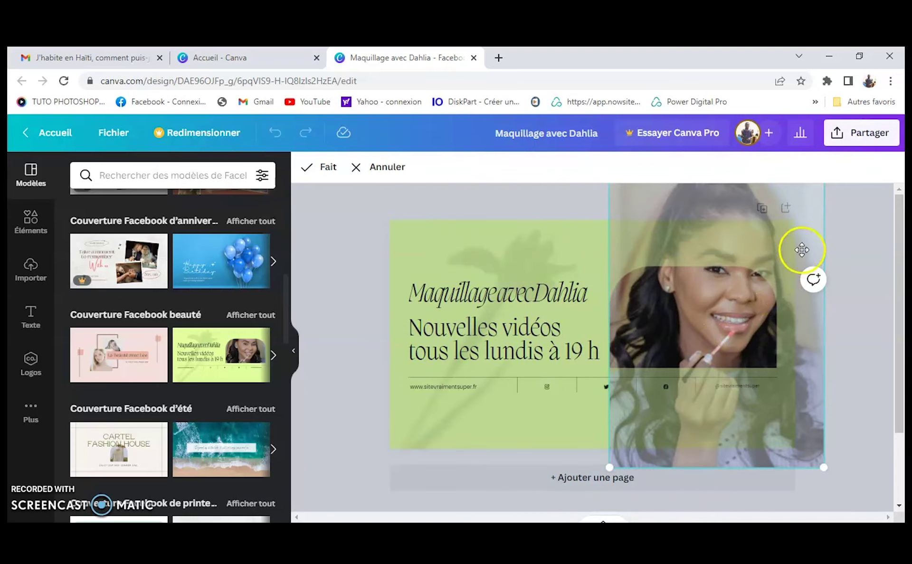
{"action": "left_click_drag", "start_coordinate": [823, 477], "coordinate": [776, 395]}
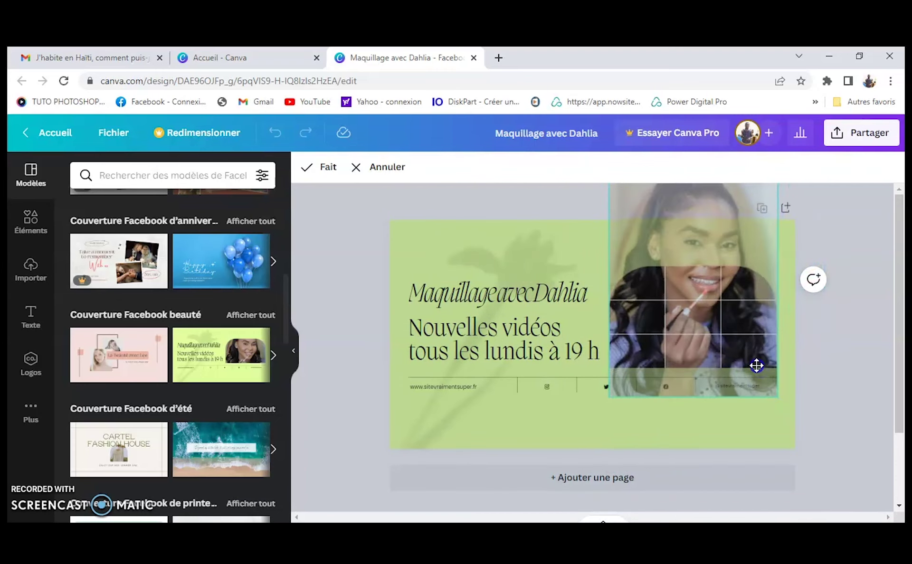
{"action": "left_click_drag", "start_coordinate": [708, 285], "coordinate": [706, 327]}
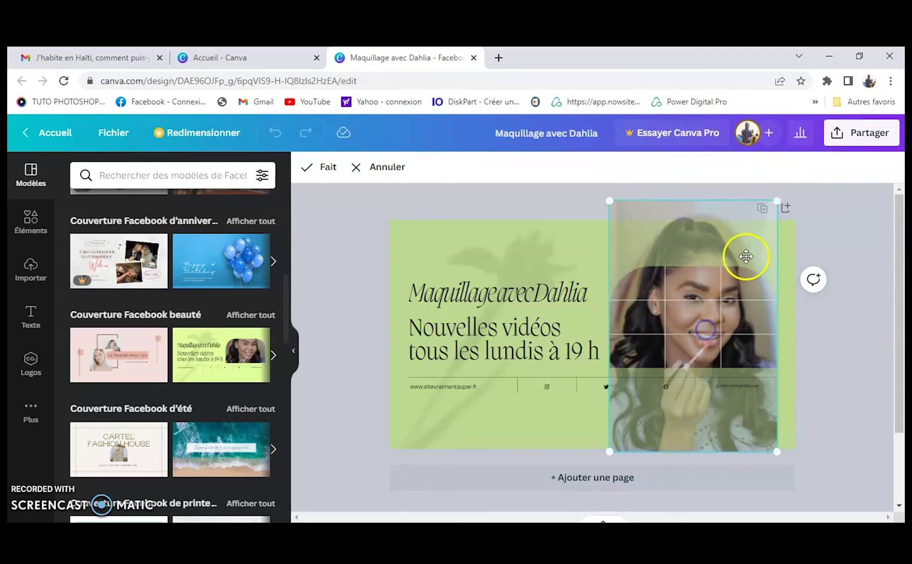
Try shrinking the photo below the frame's width from its upper corners, and apply the crop around her face.
{"action": "left_click_drag", "start_coordinate": [773, 222], "coordinate": [732, 261]}
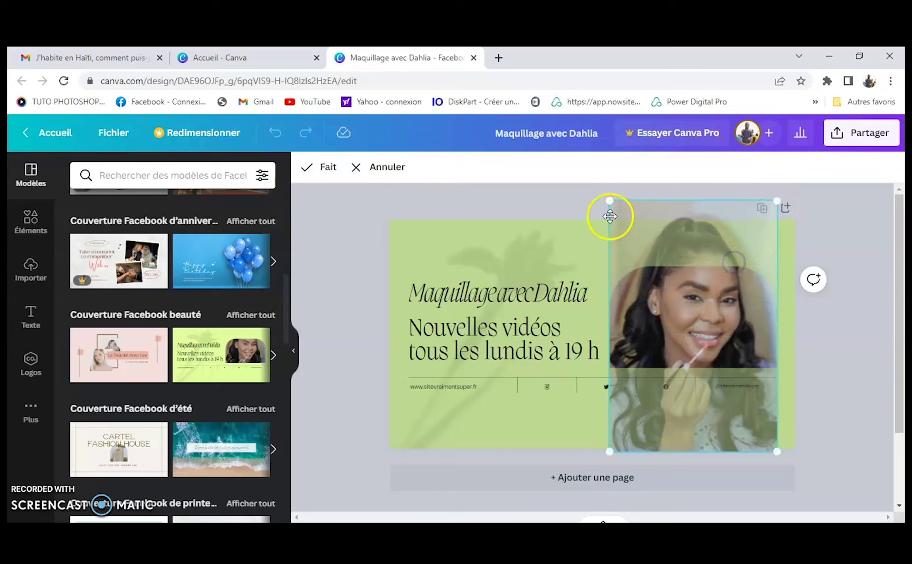
{"action": "left_click_drag", "start_coordinate": [608, 201], "coordinate": [622, 226]}
{"action": "left_click", "coordinate": [701, 326]}
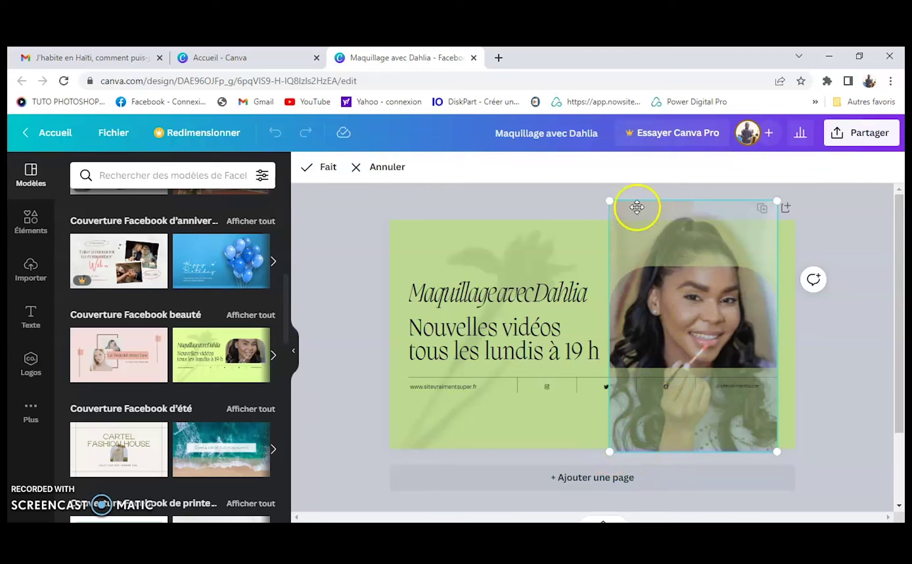
{"action": "left_click_drag", "start_coordinate": [611, 200], "coordinate": [723, 248]}
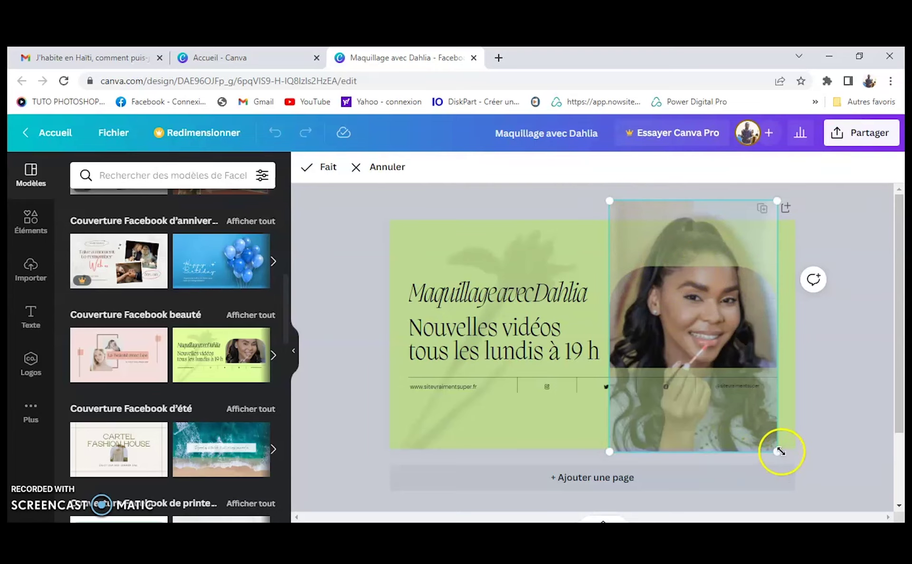
{"action": "double_click", "coordinate": [696, 308]}
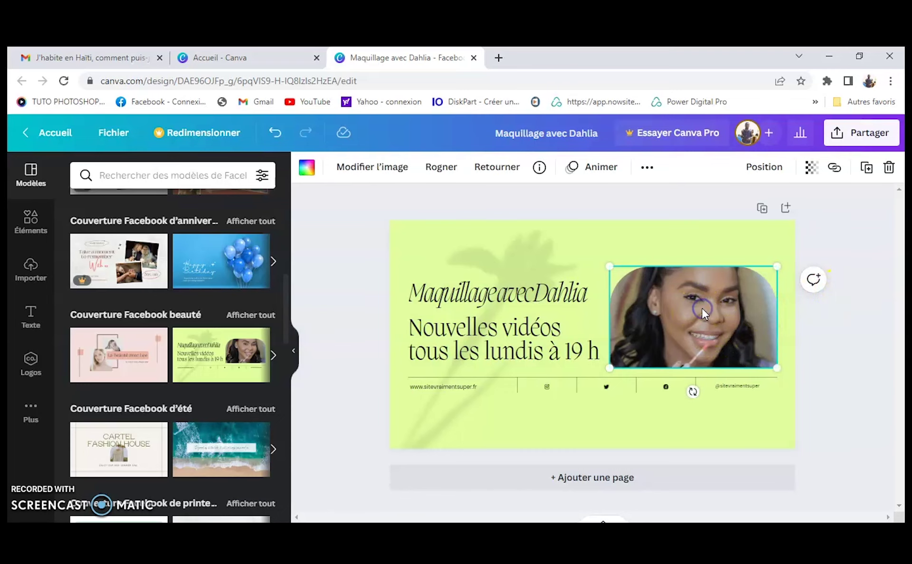
Enter and leave the photo's crop mode a few times, and move the framed photo slightly left and down on the cover.
{"action": "double_click", "coordinate": [702, 309]}
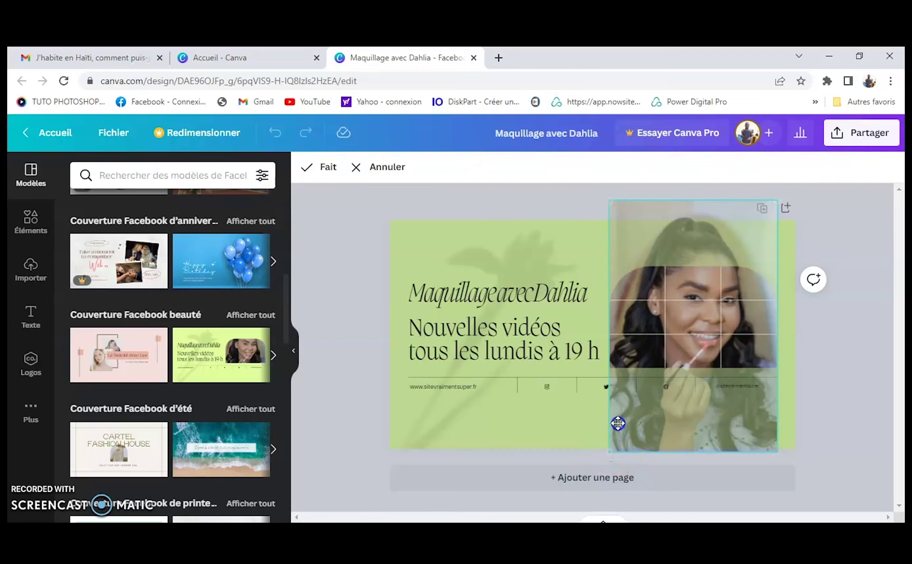
{"action": "left_click", "coordinate": [631, 218]}
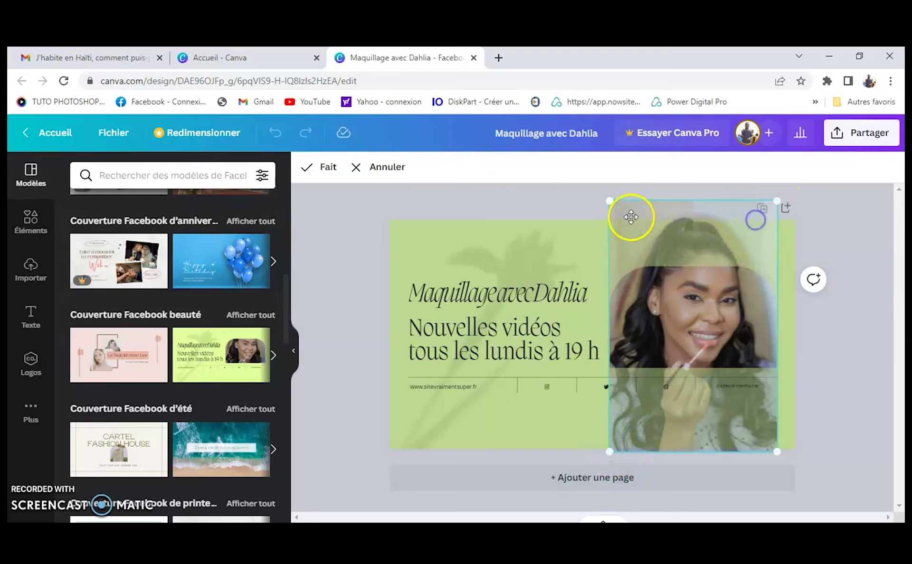
{"action": "left_click", "coordinate": [695, 325]}
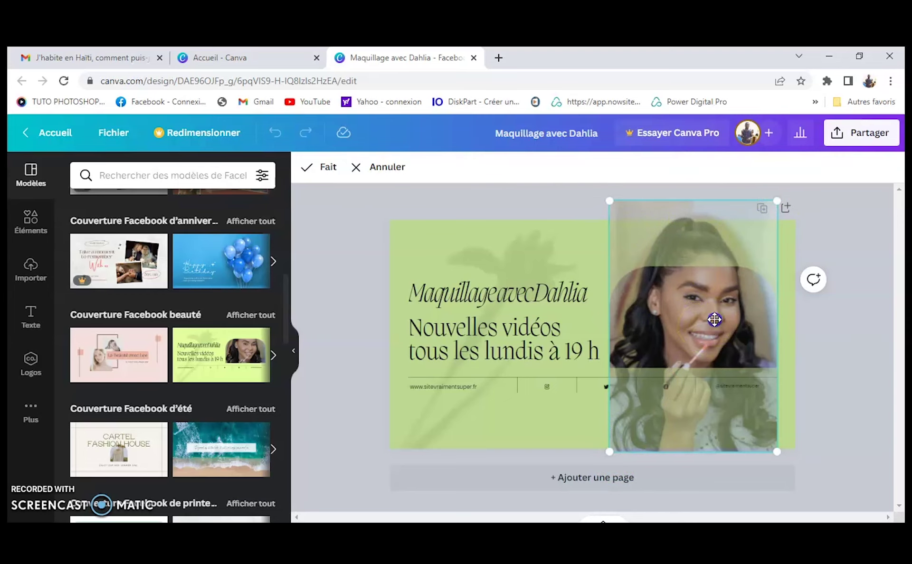
{"action": "double_click", "coordinate": [714, 321]}
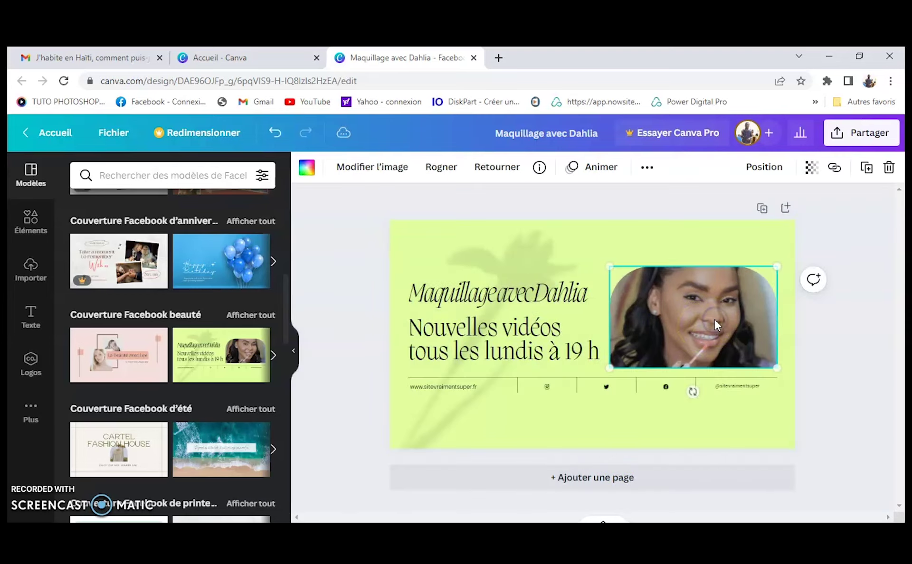
{"action": "double_click", "coordinate": [691, 314]}
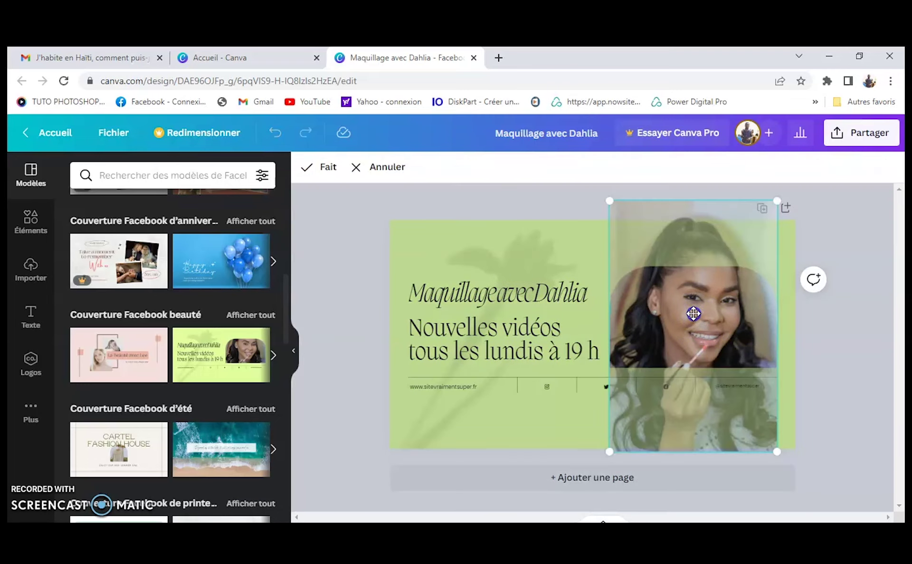
{"action": "left_click", "coordinate": [804, 332]}
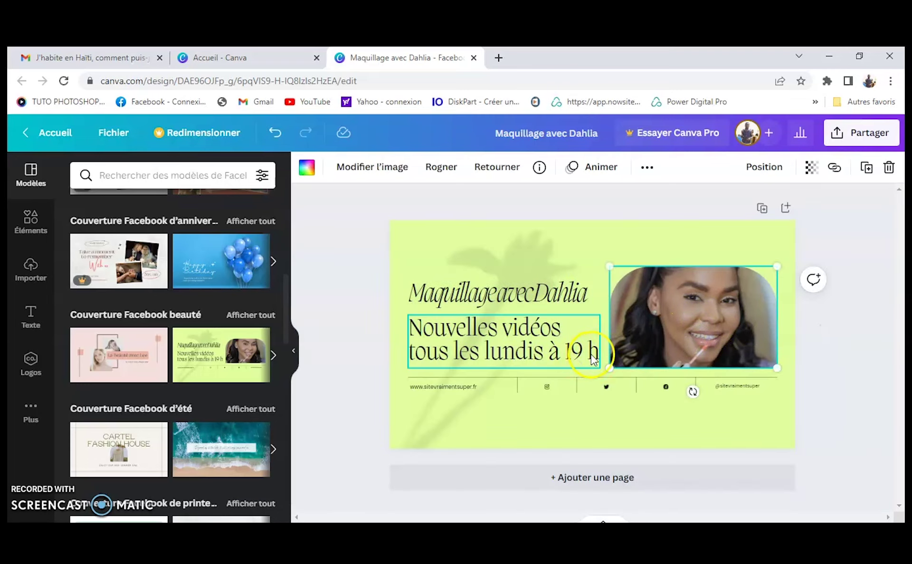
{"action": "double_click", "coordinate": [700, 318]}
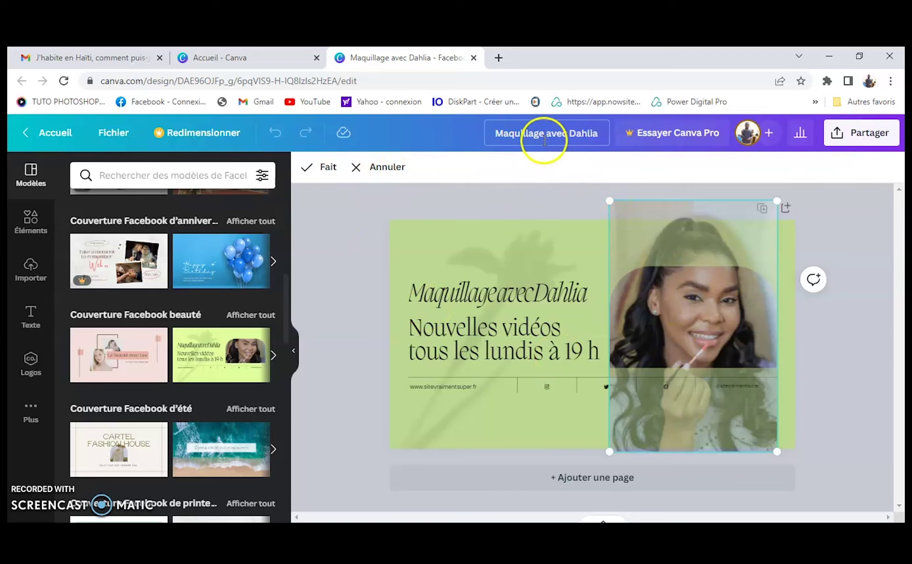
{"action": "left_click_drag", "start_coordinate": [716, 314], "coordinate": [704, 315]}
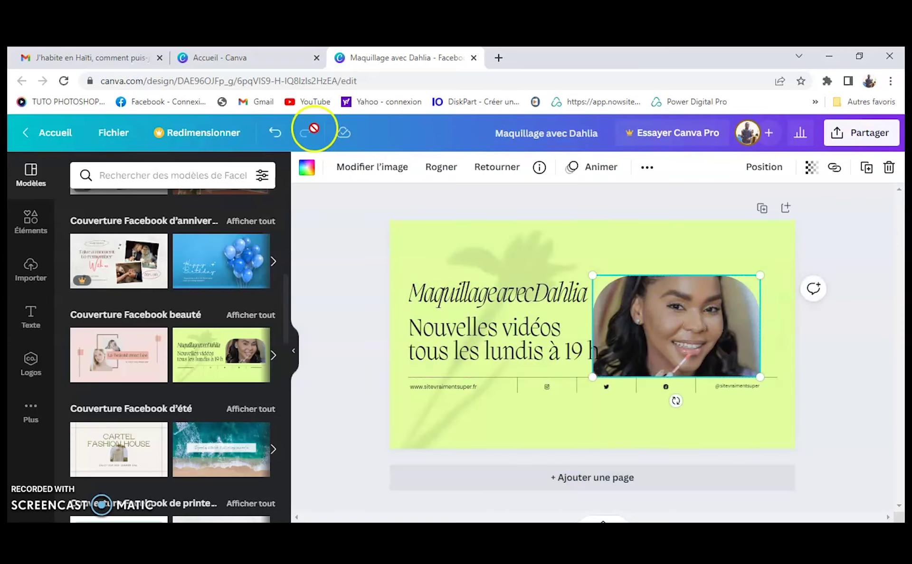
Browse the image filters for the woman's photo, try Solar, and apply the Afterglow filter.
{"action": "left_click", "coordinate": [371, 175]}
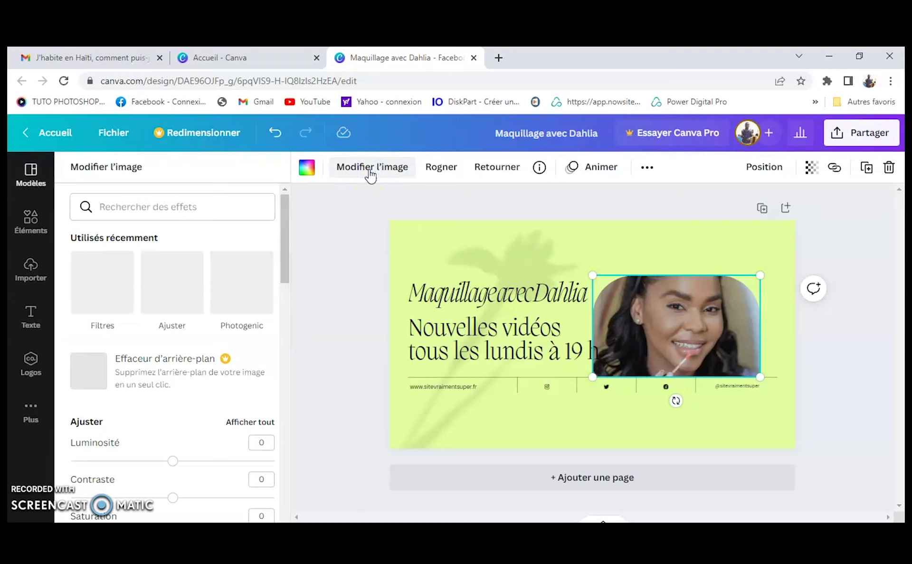
{"action": "scroll", "coordinate": [150, 428], "scroll_direction": "down", "scroll_amount": 4}
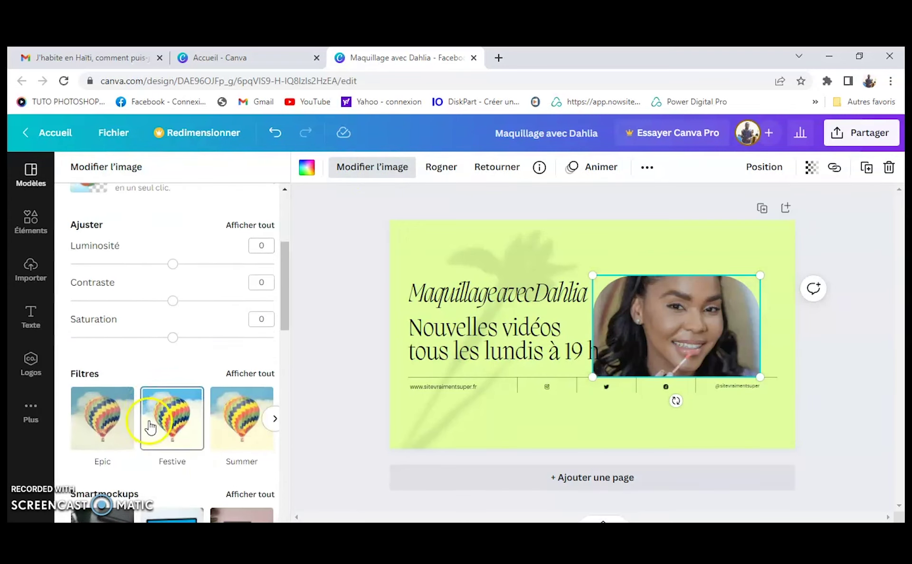
{"action": "scroll", "coordinate": [150, 428], "scroll_direction": "down", "scroll_amount": 2}
{"action": "left_click", "coordinate": [274, 353]}
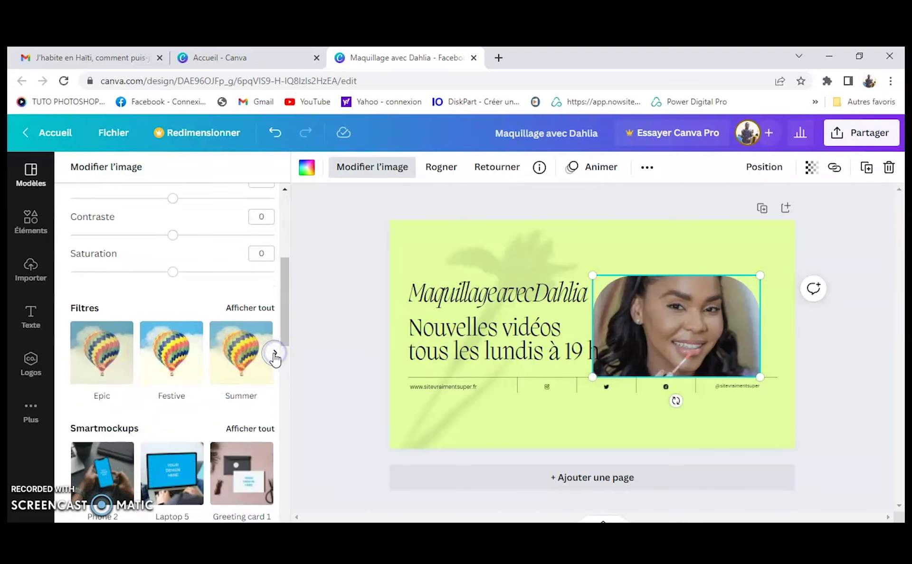
{"action": "left_click", "coordinate": [276, 353]}
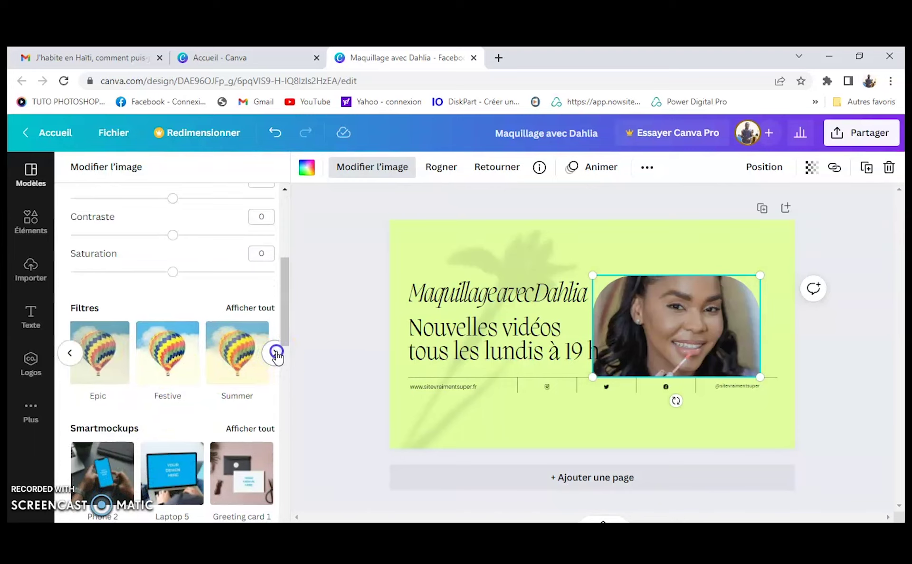
{"action": "left_click", "coordinate": [276, 353]}
{"action": "left_click", "coordinate": [173, 361]}
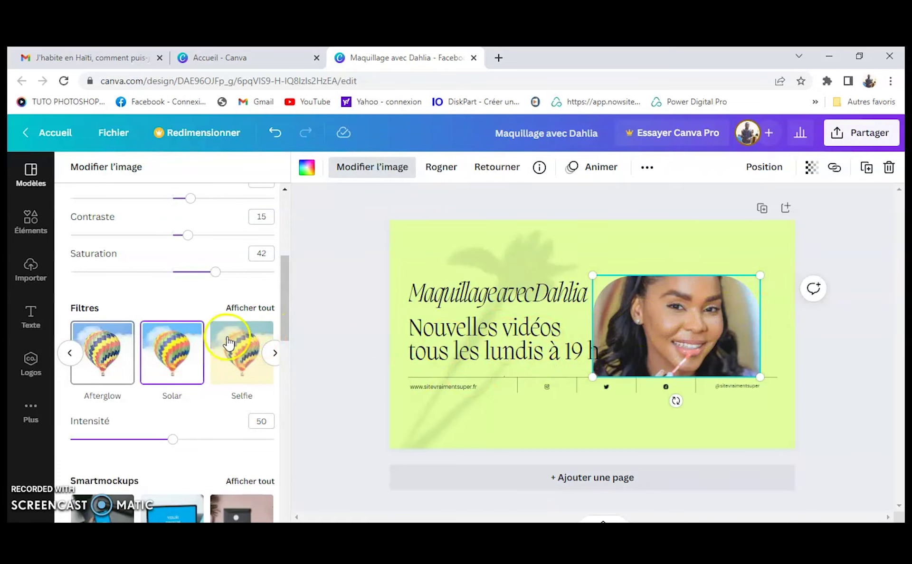
{"action": "left_click", "coordinate": [115, 356]}
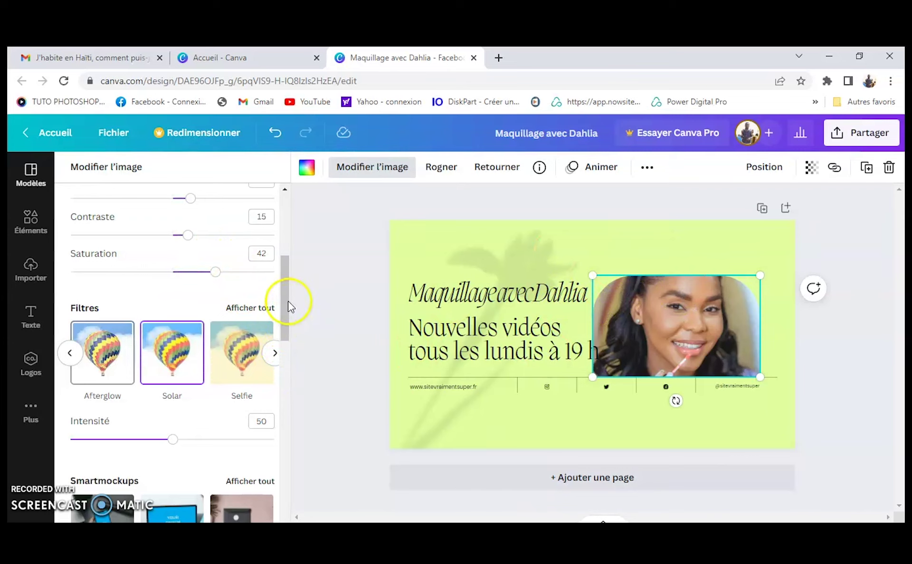
Adjust the photo's brightness (Luminosité) to 27, contrast (Contraste) to 28 and saturation to -11.
{"action": "left_click_drag", "start_coordinate": [285, 299], "coordinate": [285, 265]}
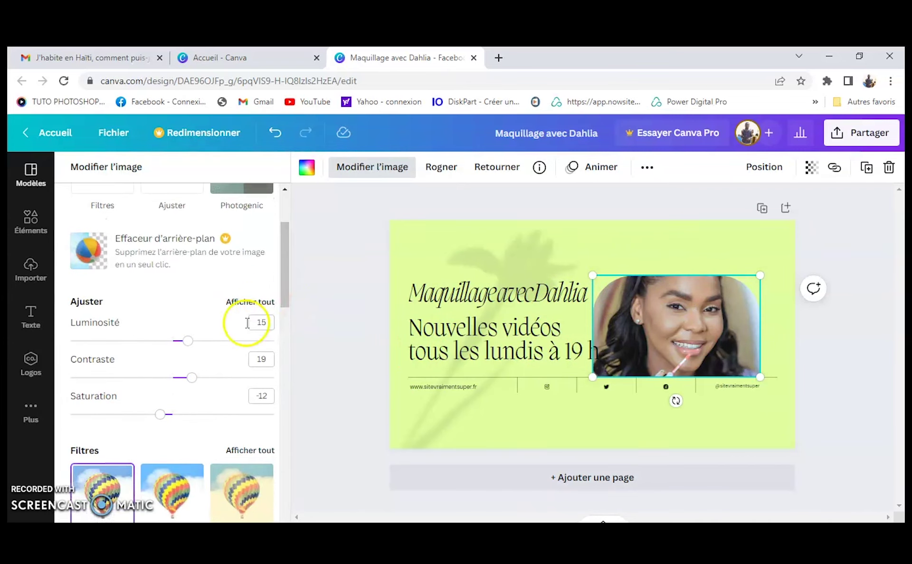
{"action": "mouse_move", "coordinate": [187, 341]}
{"action": "left_mouse_down"}
{"action": "mouse_move", "coordinate": [231, 345]}
{"action": "mouse_move", "coordinate": [200, 342]}
{"action": "left_mouse_up"}
{"action": "mouse_move", "coordinate": [193, 378]}
{"action": "left_mouse_down"}
{"action": "mouse_move", "coordinate": [239, 385]}
{"action": "mouse_move", "coordinate": [201, 380]}
{"action": "left_mouse_up"}
{"action": "mouse_move", "coordinate": [164, 418]}
{"action": "left_mouse_down"}
{"action": "mouse_move", "coordinate": [189, 417]}
{"action": "mouse_move", "coordinate": [162, 415]}
{"action": "left_mouse_up"}
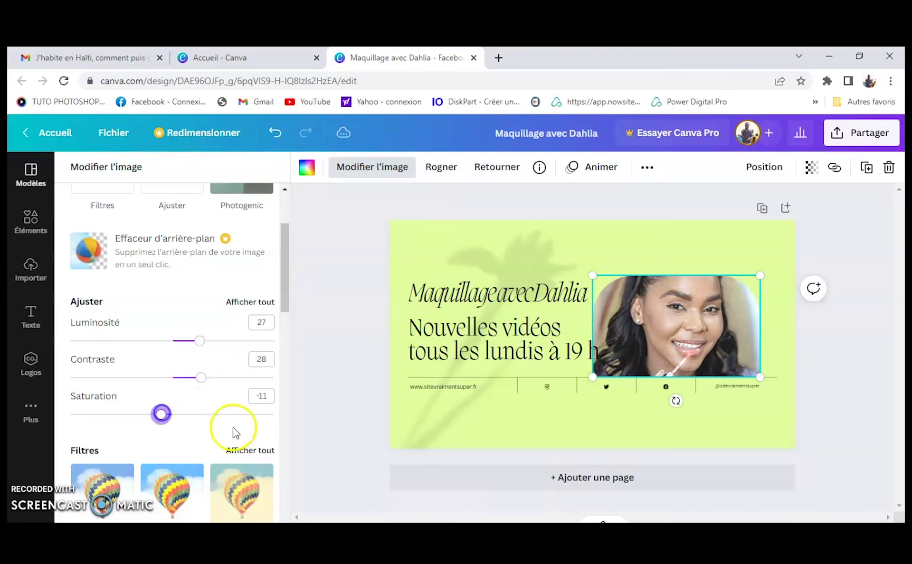